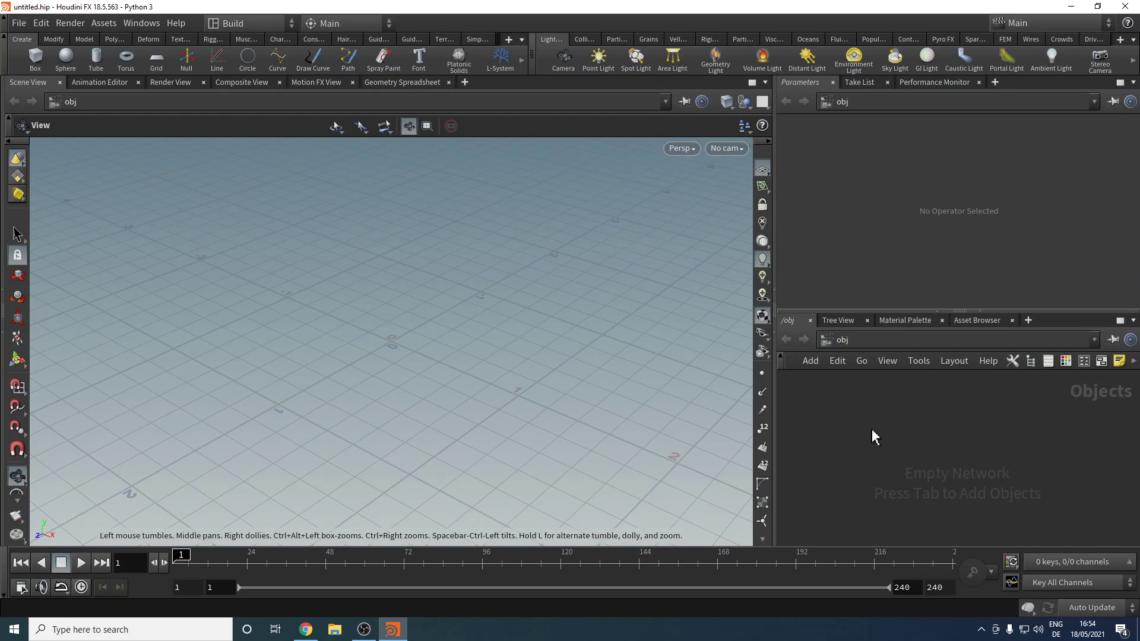
Place a Python Script node found by searching 'python' in the TAB menu.
key(Tab)
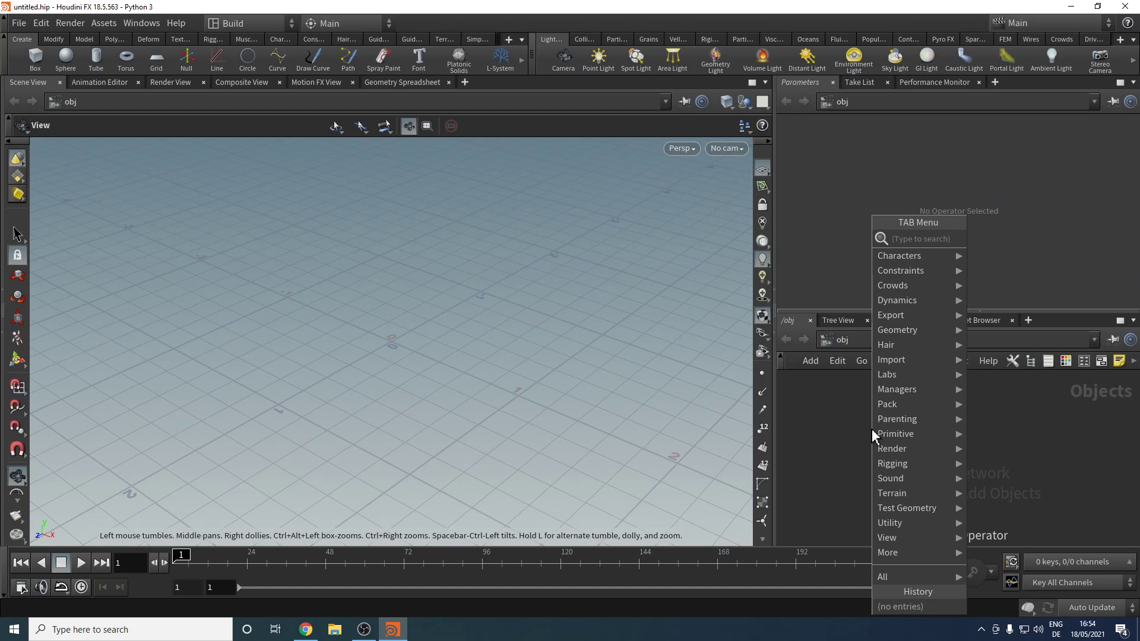
text(python)
key(Return)
click(873, 433)
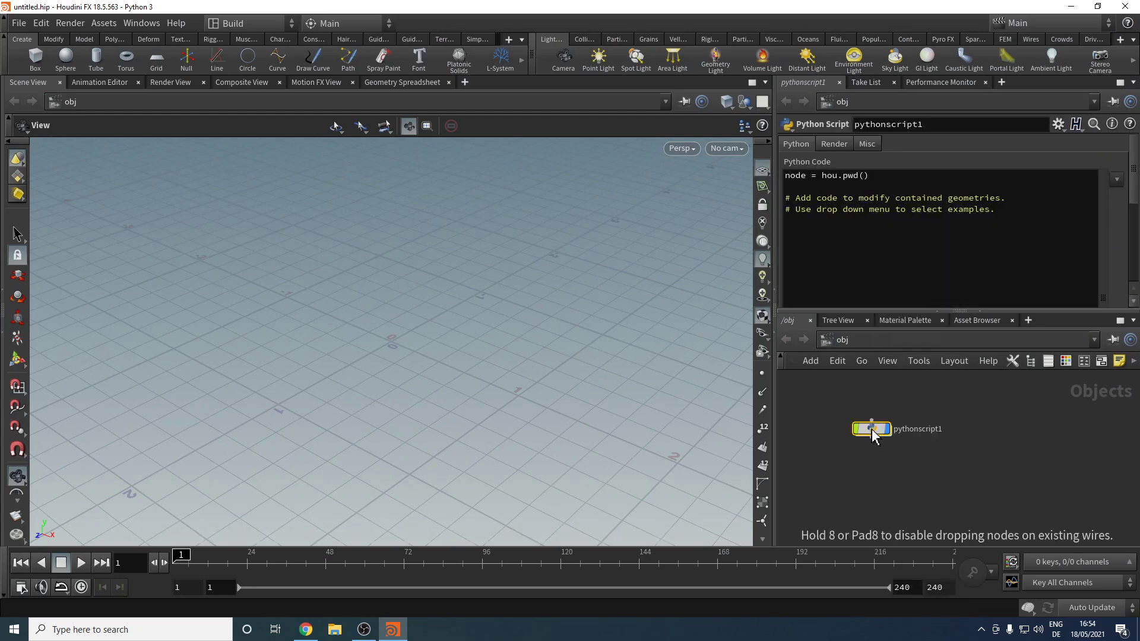
Enter 'import scipy' as the node's Python code and view its 'No module named scipy' error.
click(845, 258)
text(import scipy)
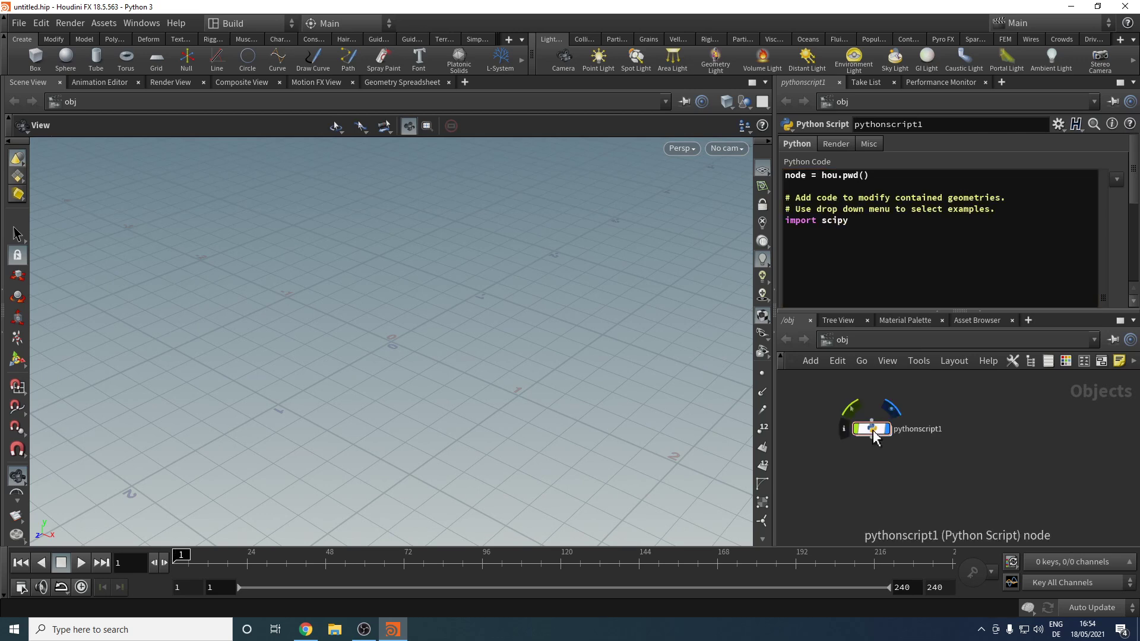
middle_drag(875, 436, 647, 435)
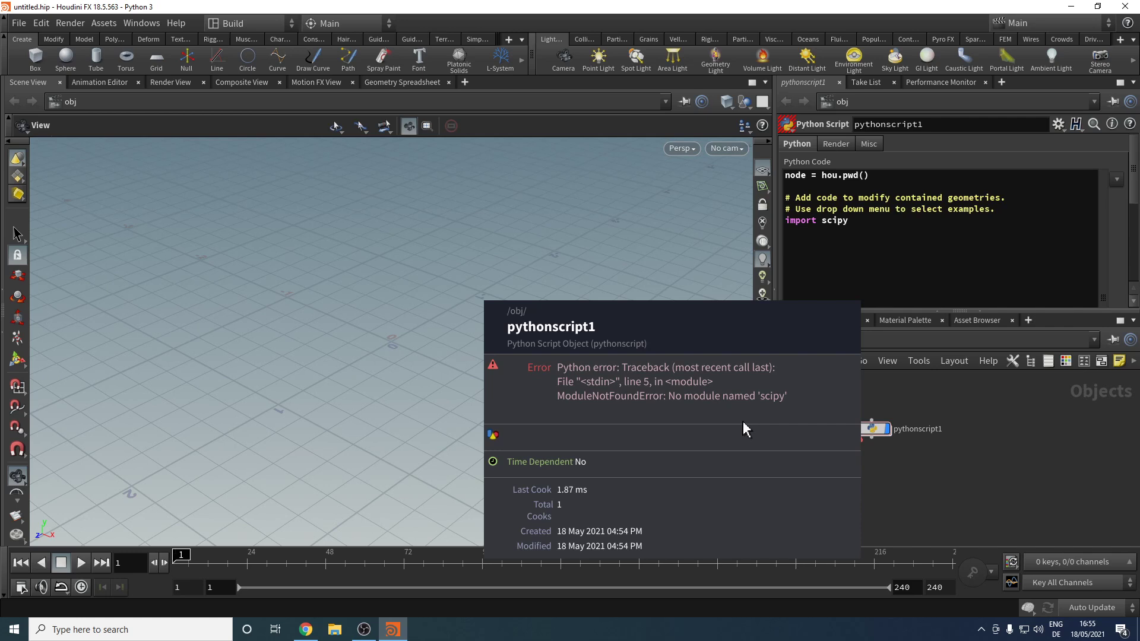
middle_drag(746, 429, 748, 418)
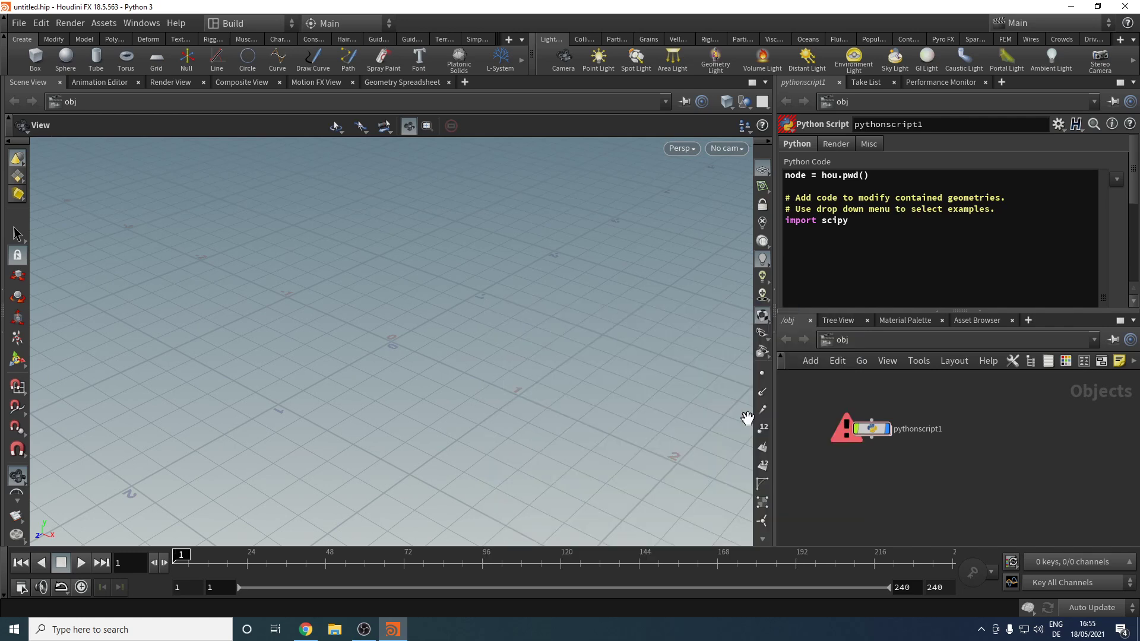
Delete the pythonscript1 node and go to the SideFX download page.
key(Delete)
click(306, 629)
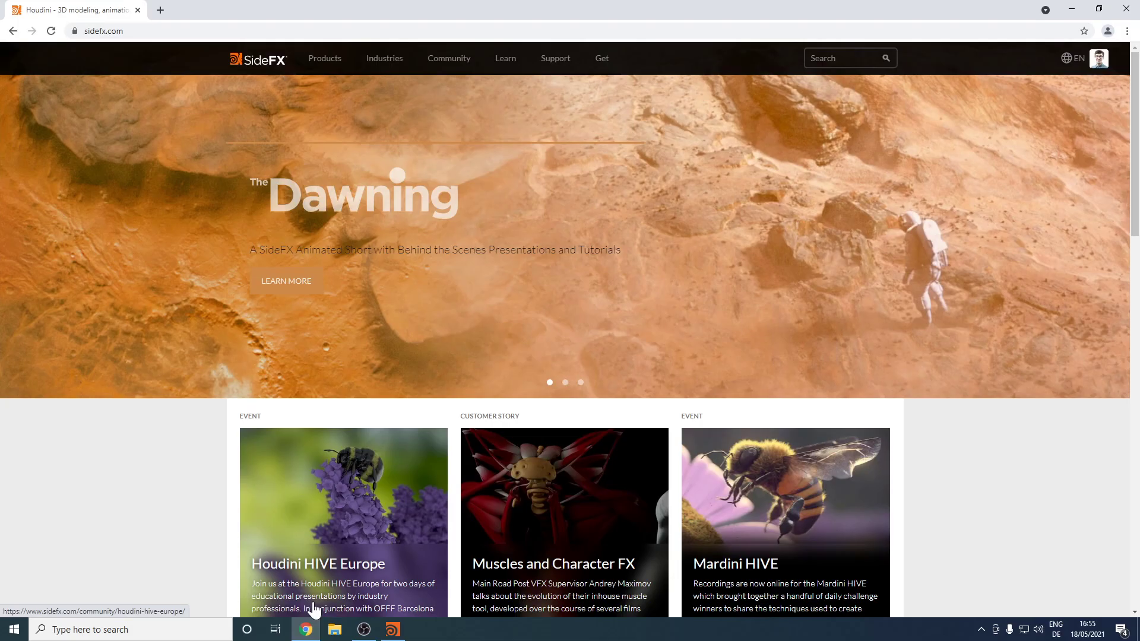
mouse_move(605, 56)
click(602, 110)
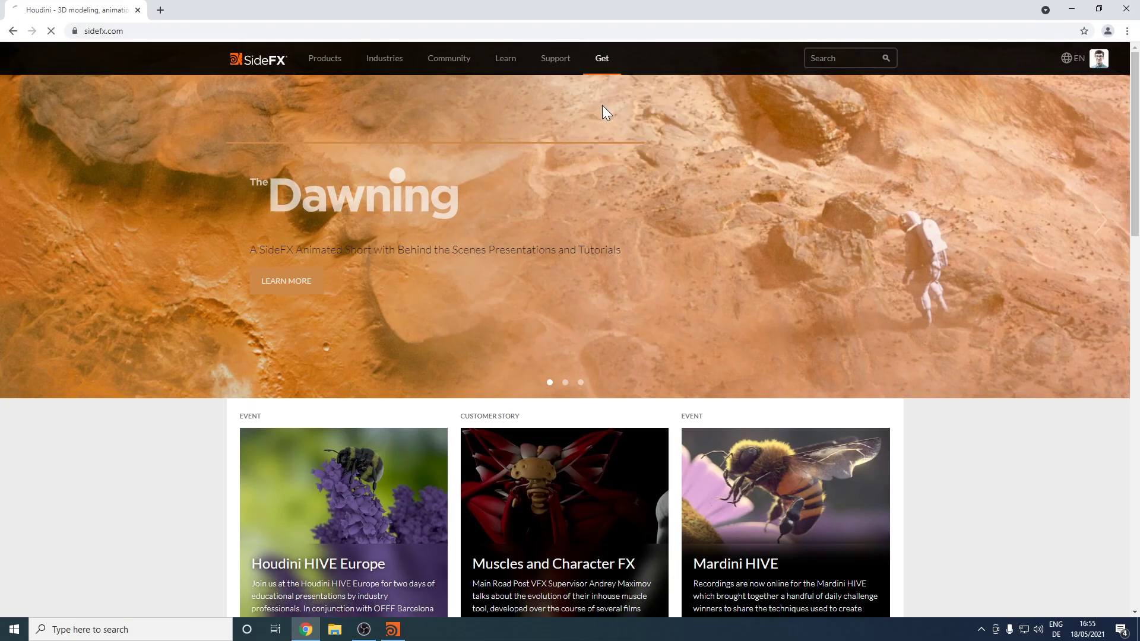
Show the Python 3 daily builds for Houdini 18.5, then return to Houdini.
scroll(614, 312, down, 8)
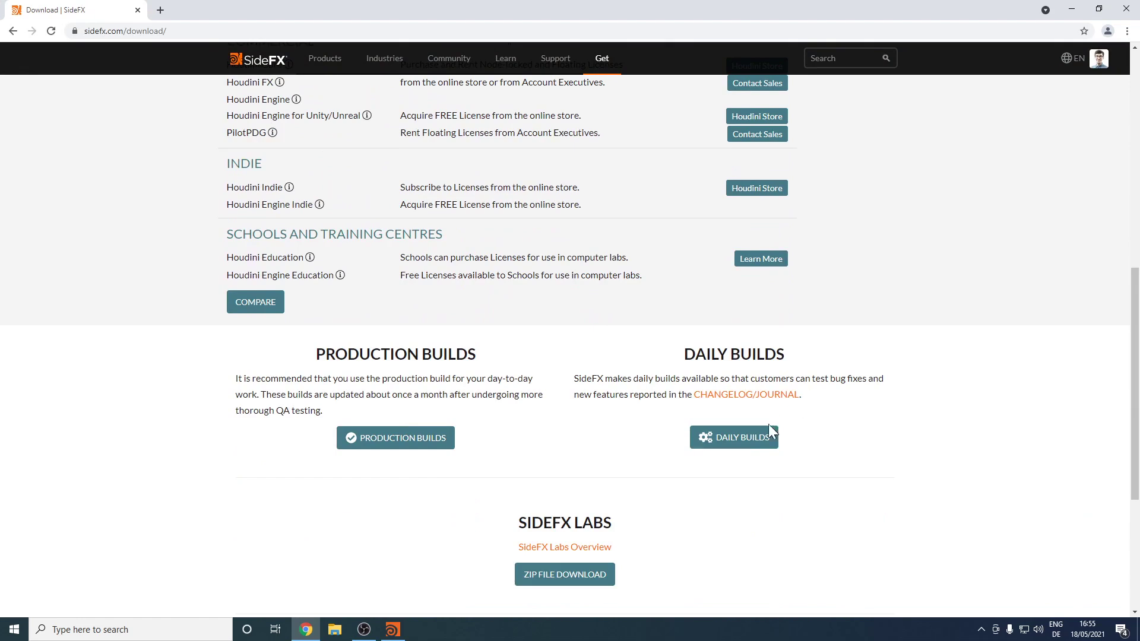
click(745, 437)
click(568, 137)
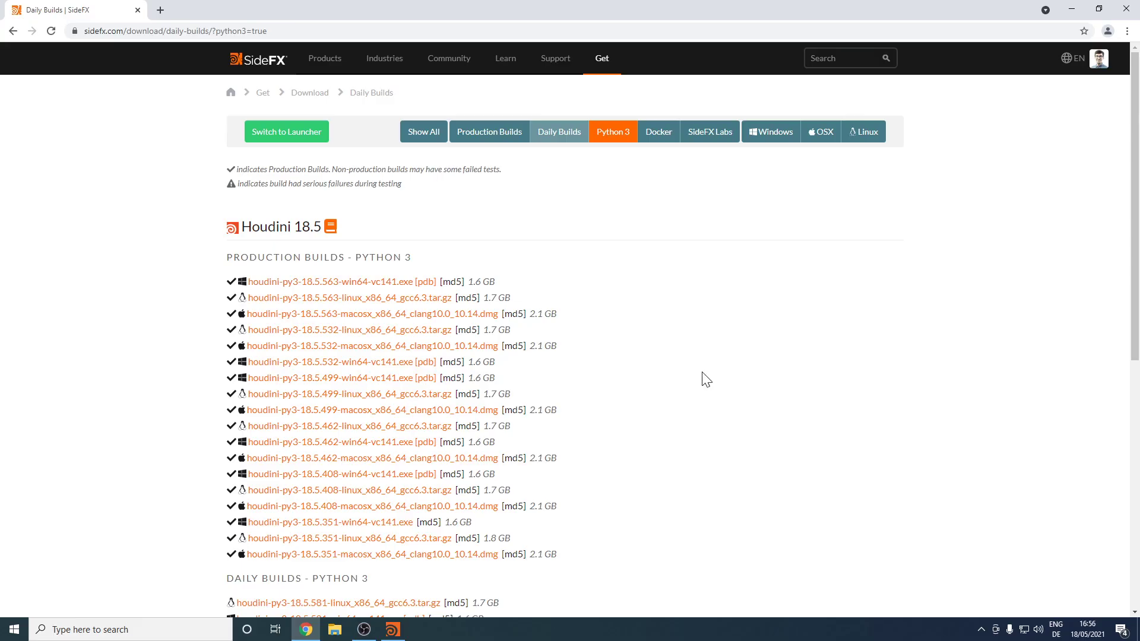
key(alt+Tab)
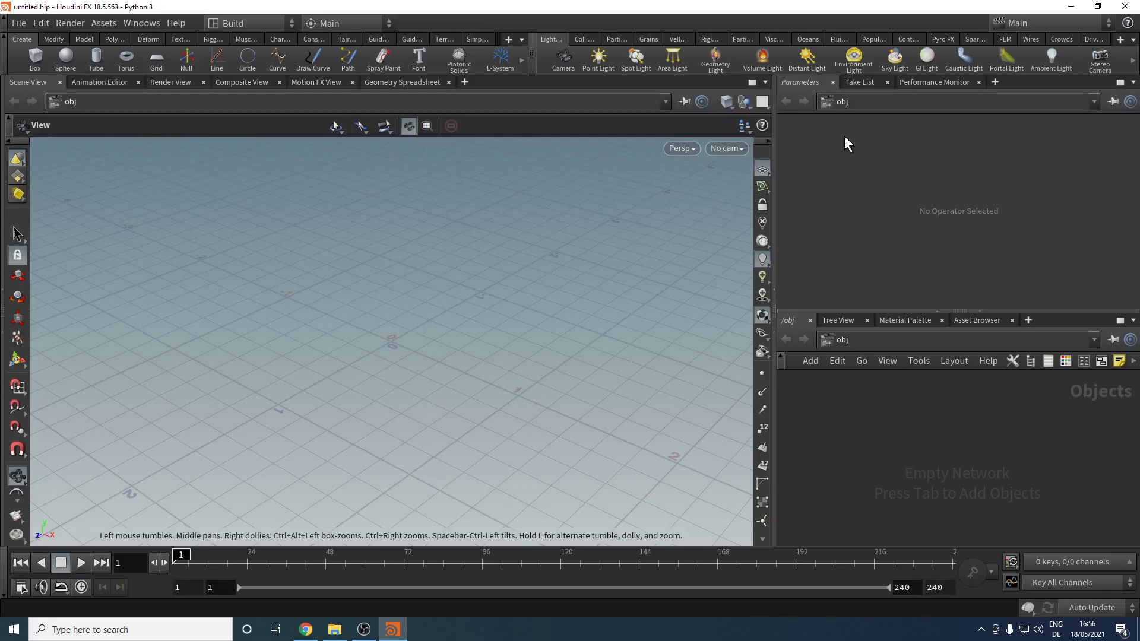
Google 'python' in a new tab and open python.org's Downloads page of active releases.
click(1071, 6)
click(307, 628)
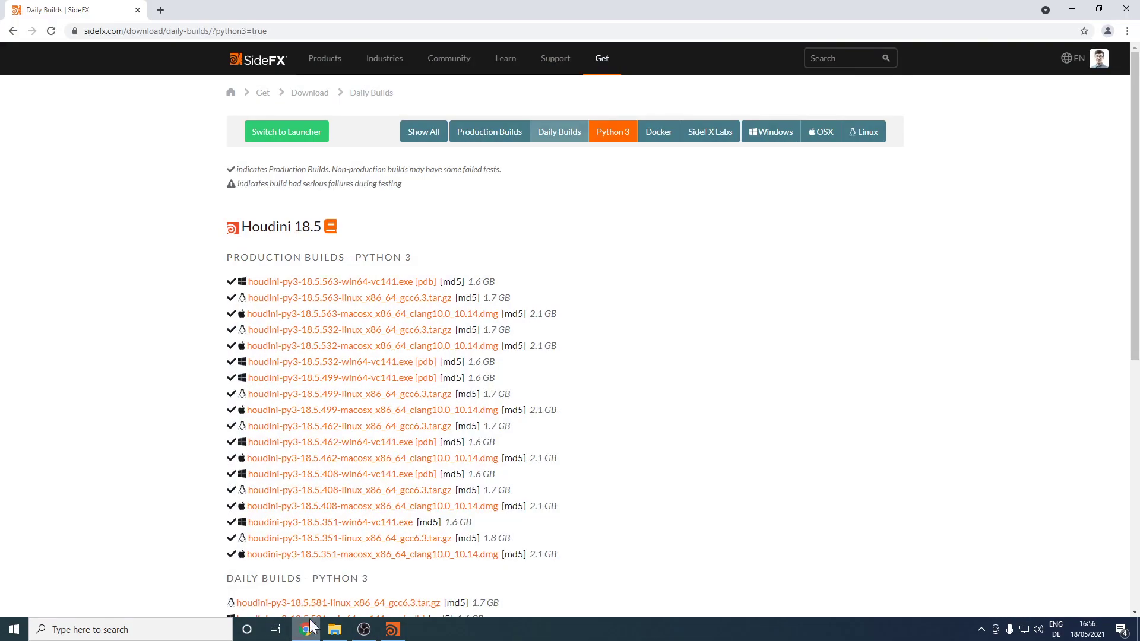
key(ctrl+t)
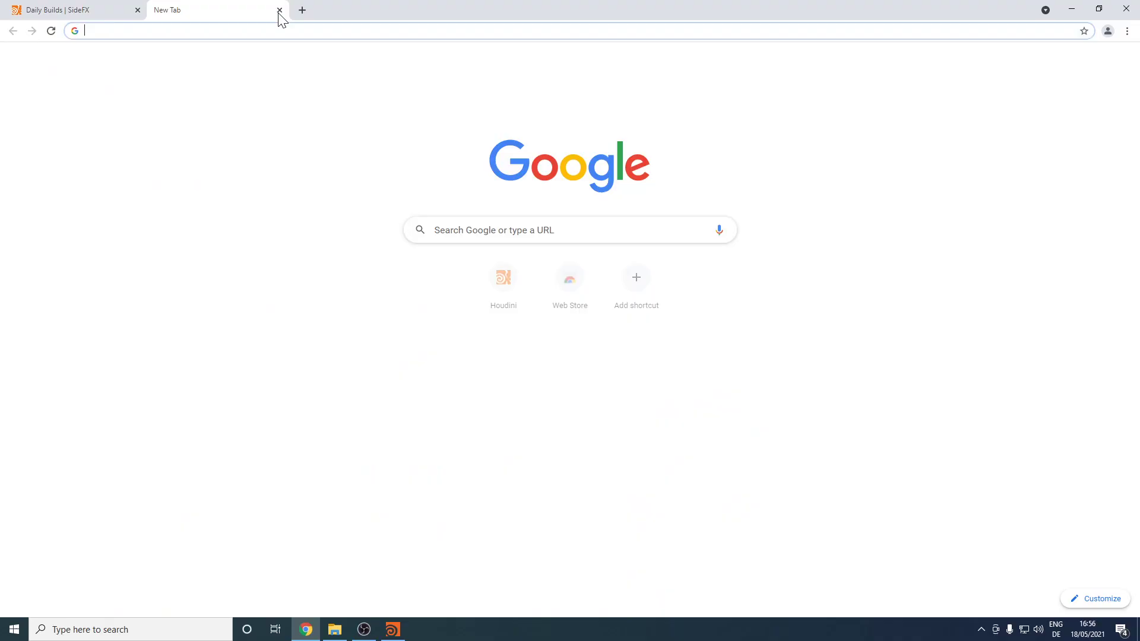
text(python)
key(Return)
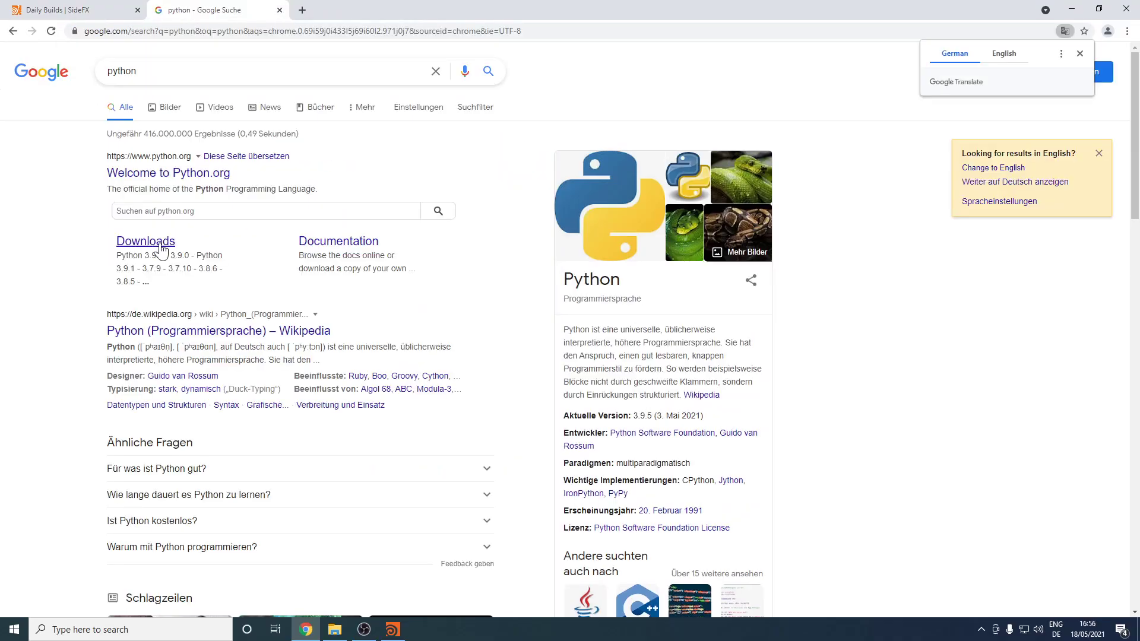
click(155, 244)
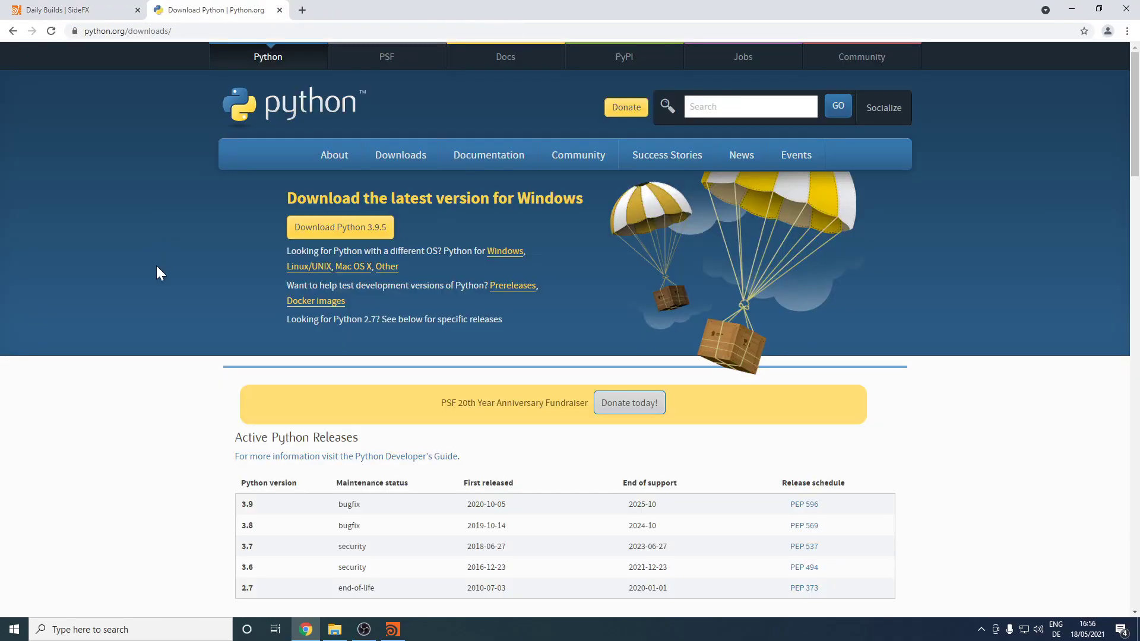
scroll(275, 458, down, 1)
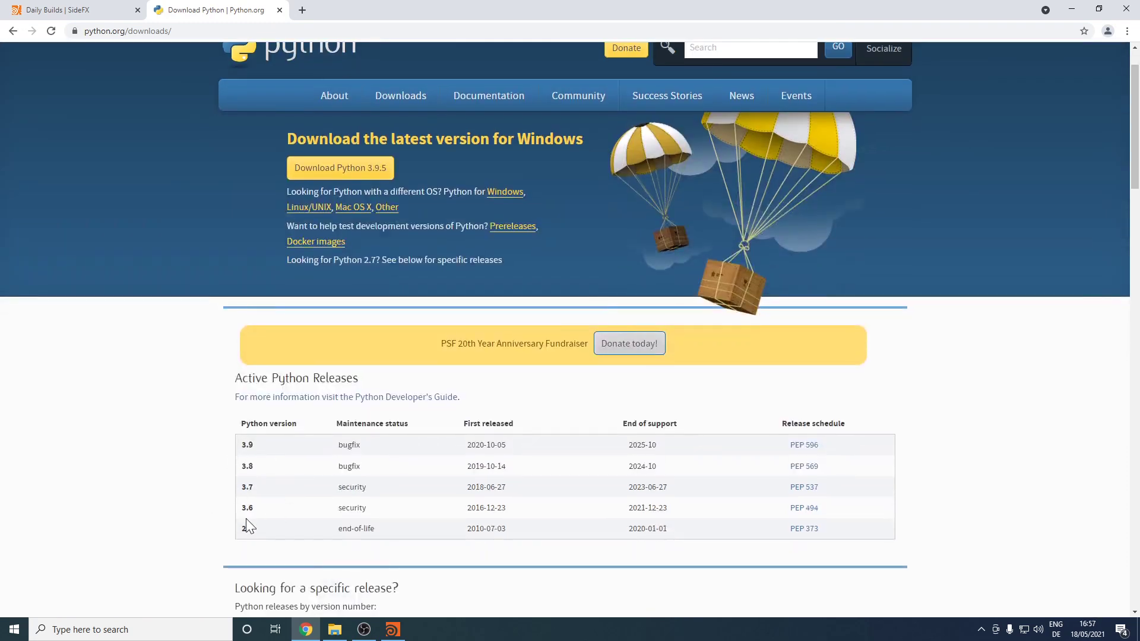
Check the python37 folder (303 MB) in the Houdini 18.5.563 install directory.
click(335, 630)
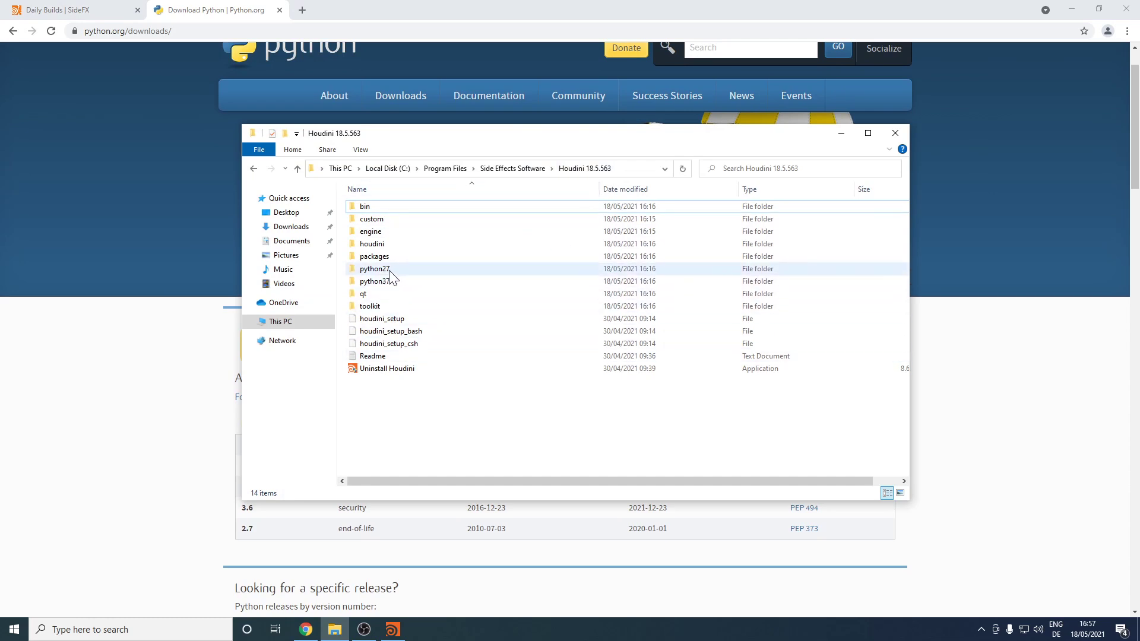
mouse_move(386, 284)
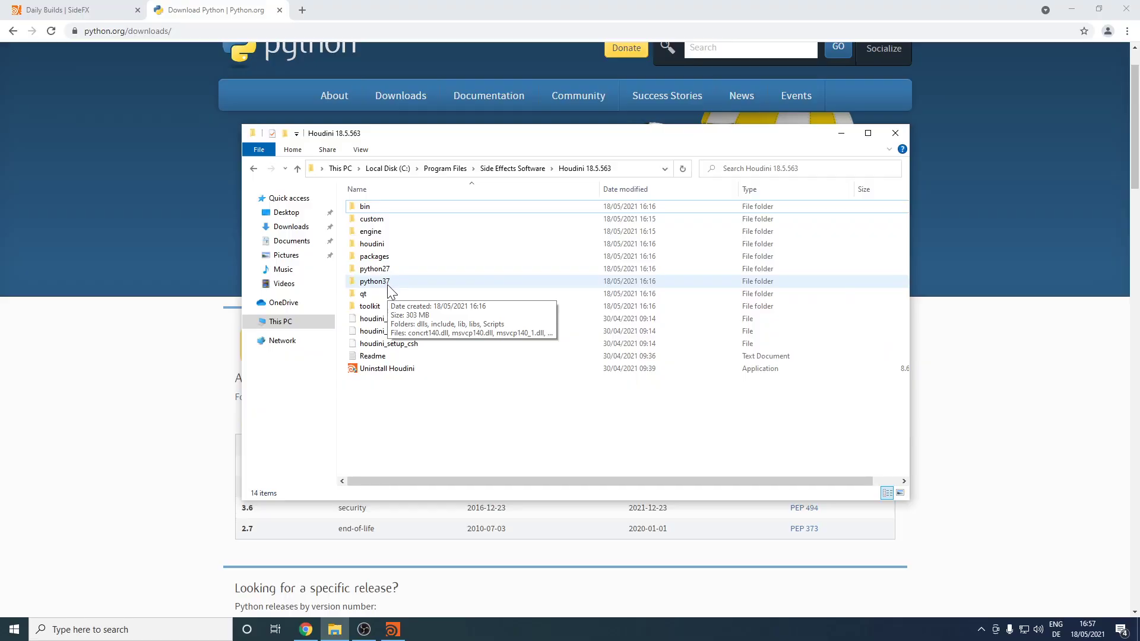
From the Python 3.7.9 release page, download the Windows x86-64 web-based installer and launch it.
click(159, 492)
scroll(861, 389, down, 5)
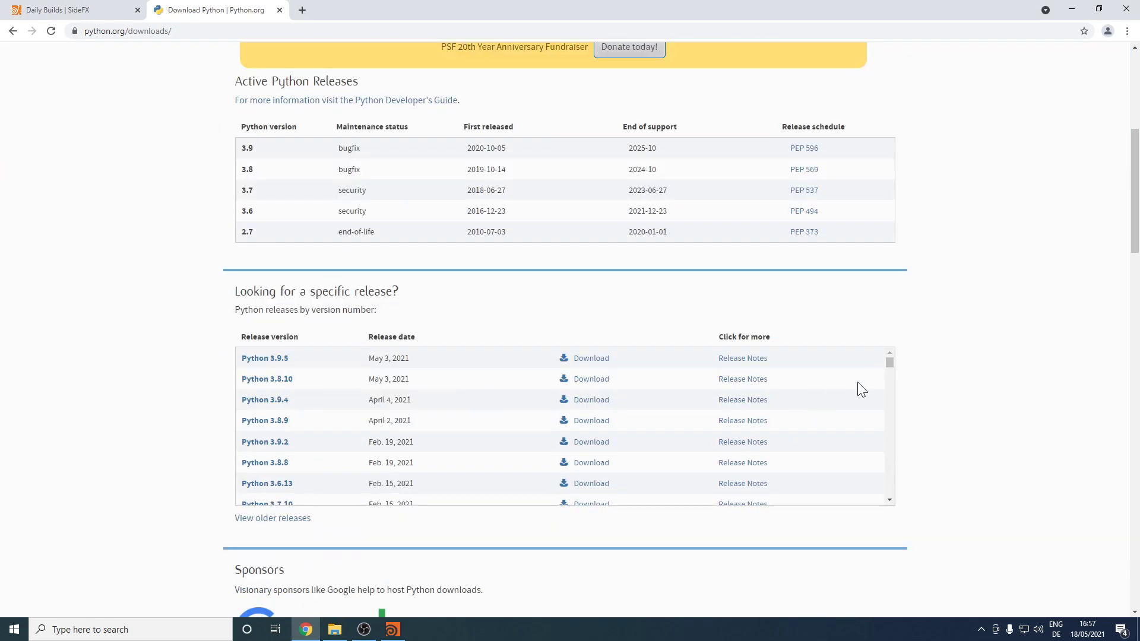
scroll(804, 420, down, 3)
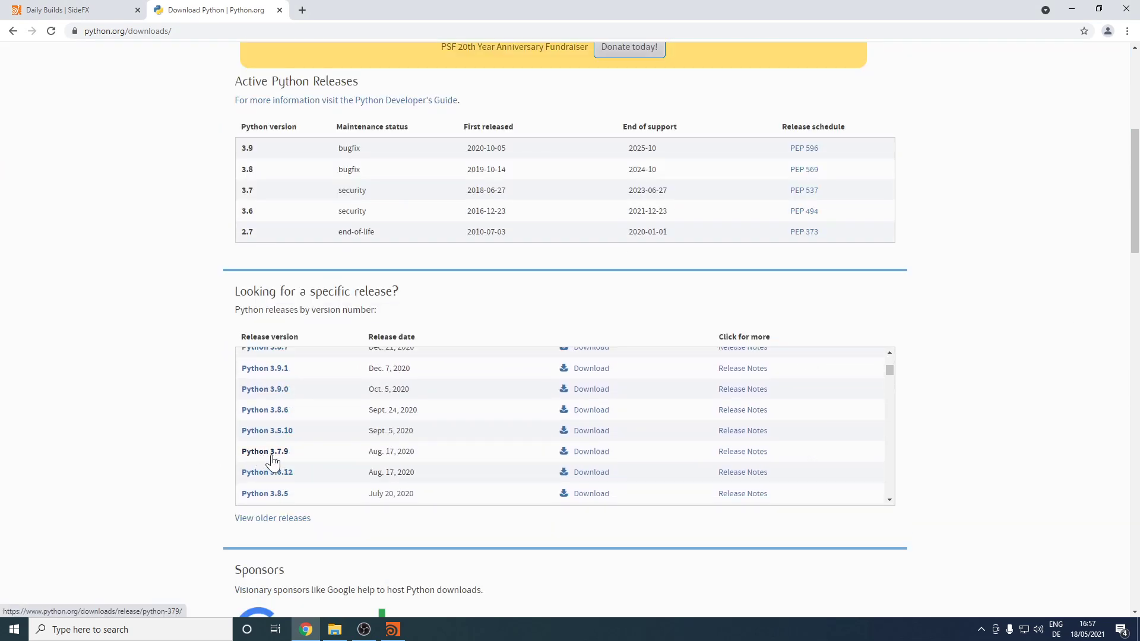
click(581, 453)
scroll(561, 483, down, 10)
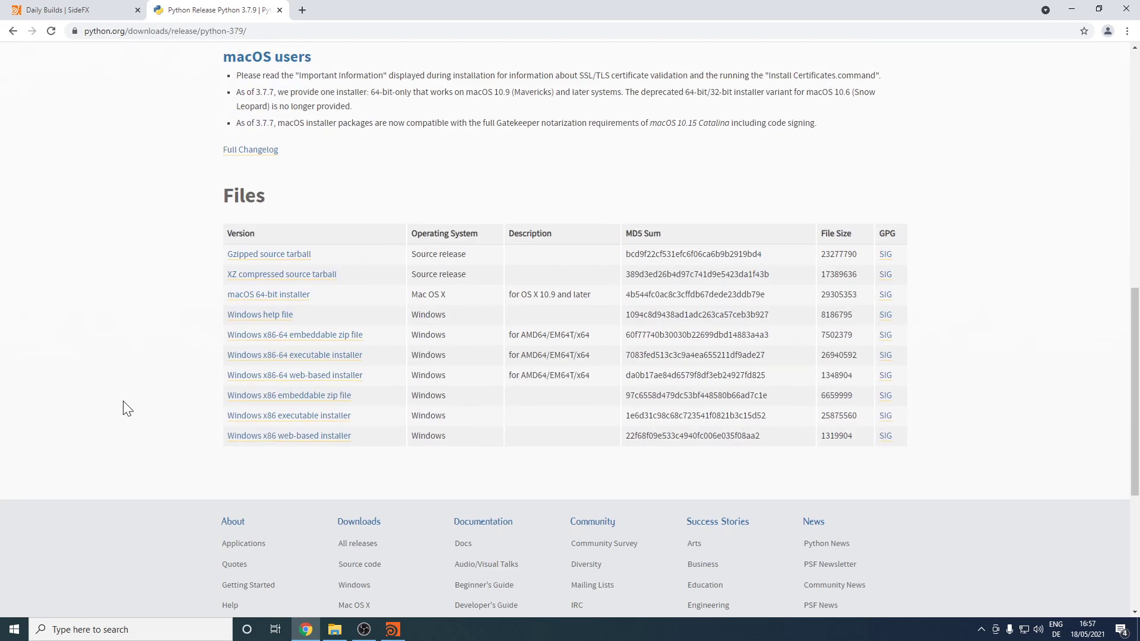
click(294, 376)
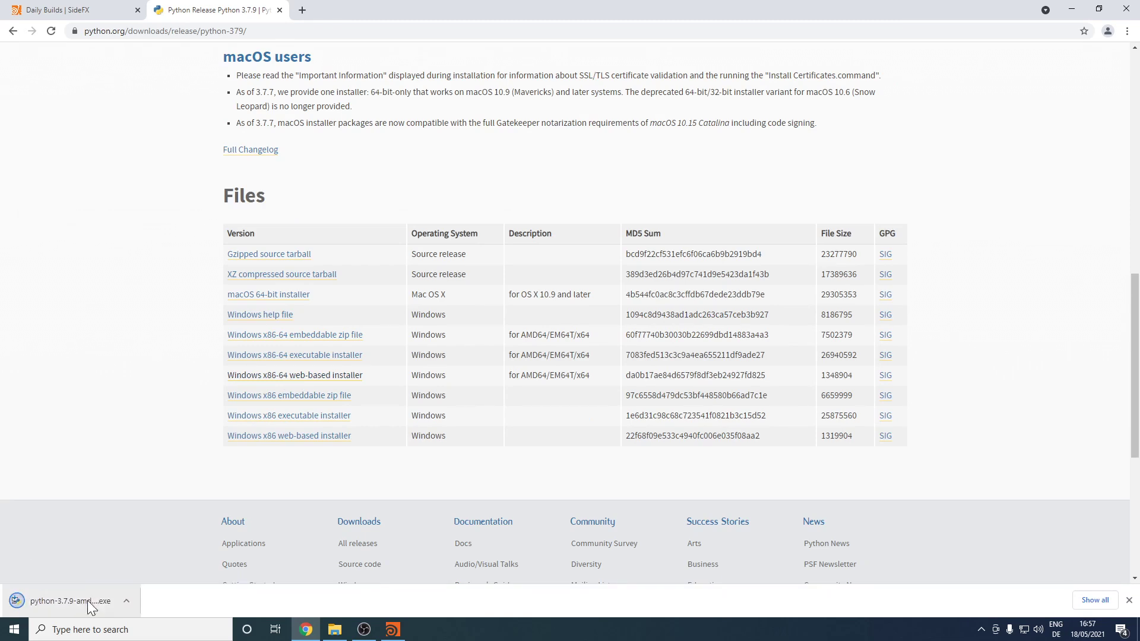
click(87, 601)
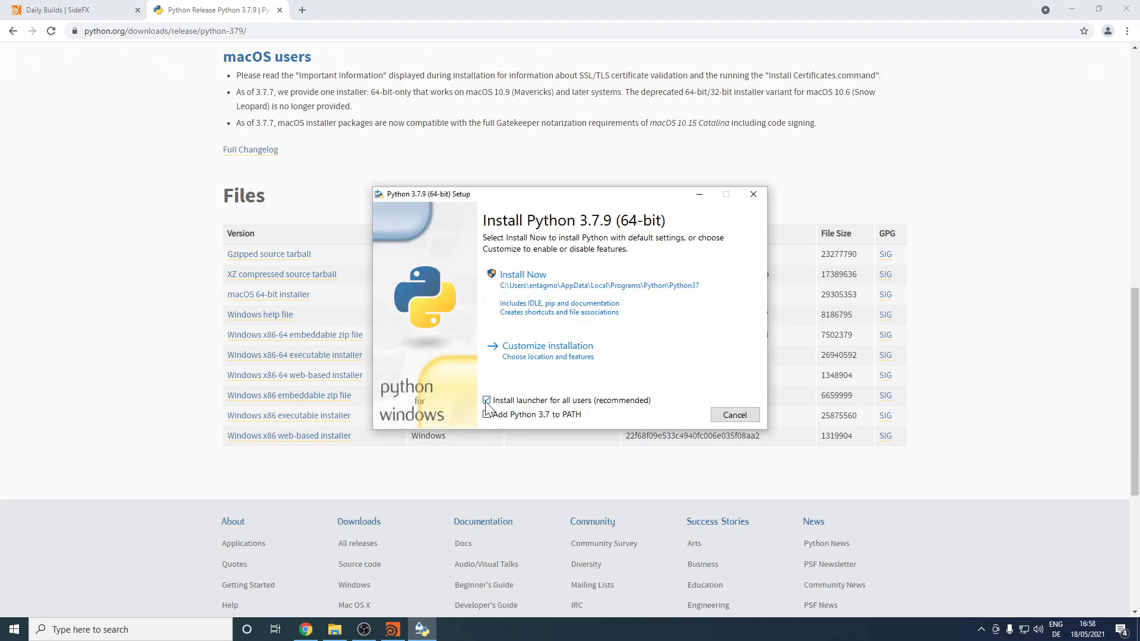
Install Python 3.7.9 without the all-users launcher and with Python added to PATH.
click(486, 401)
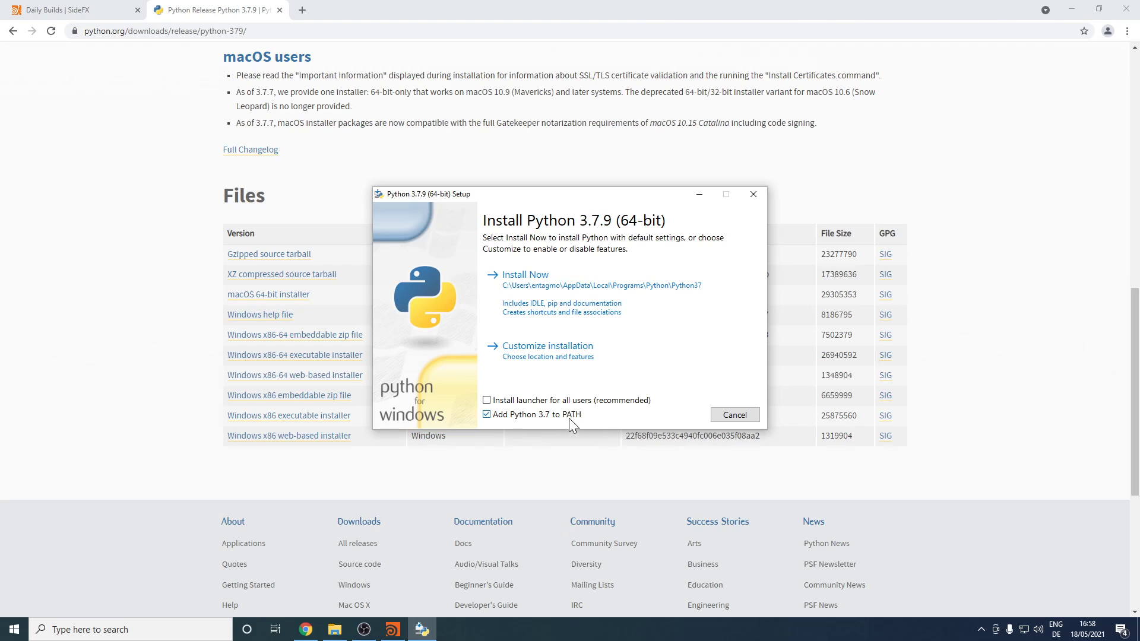
click(537, 297)
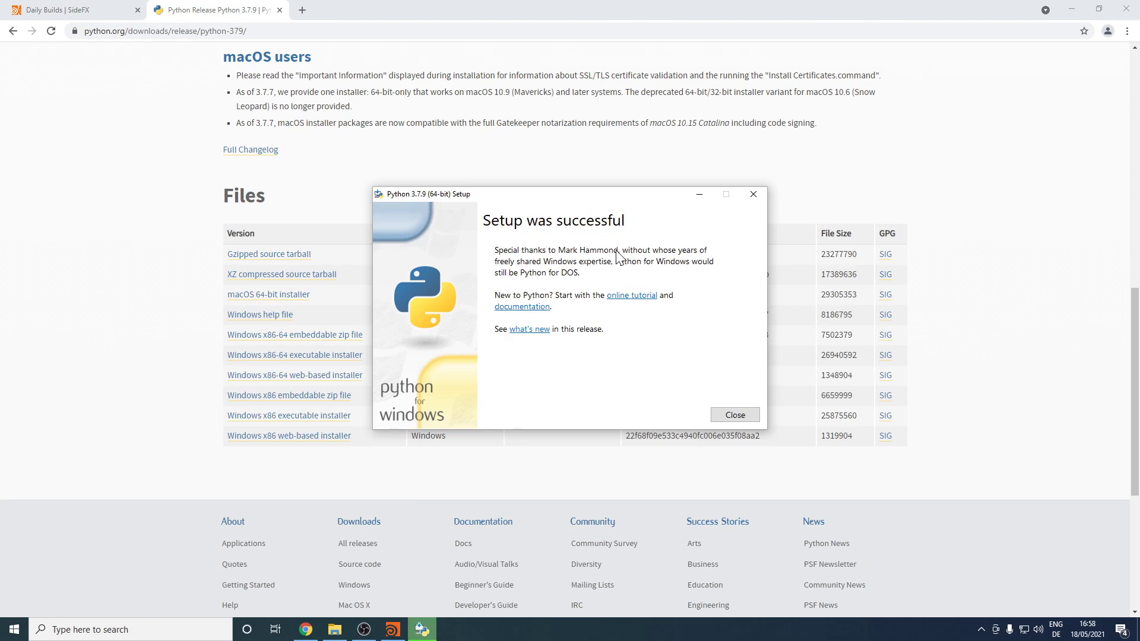
Close the installer, launch Command Prompt via a 'cmd' search, and snap it left.
click(731, 415)
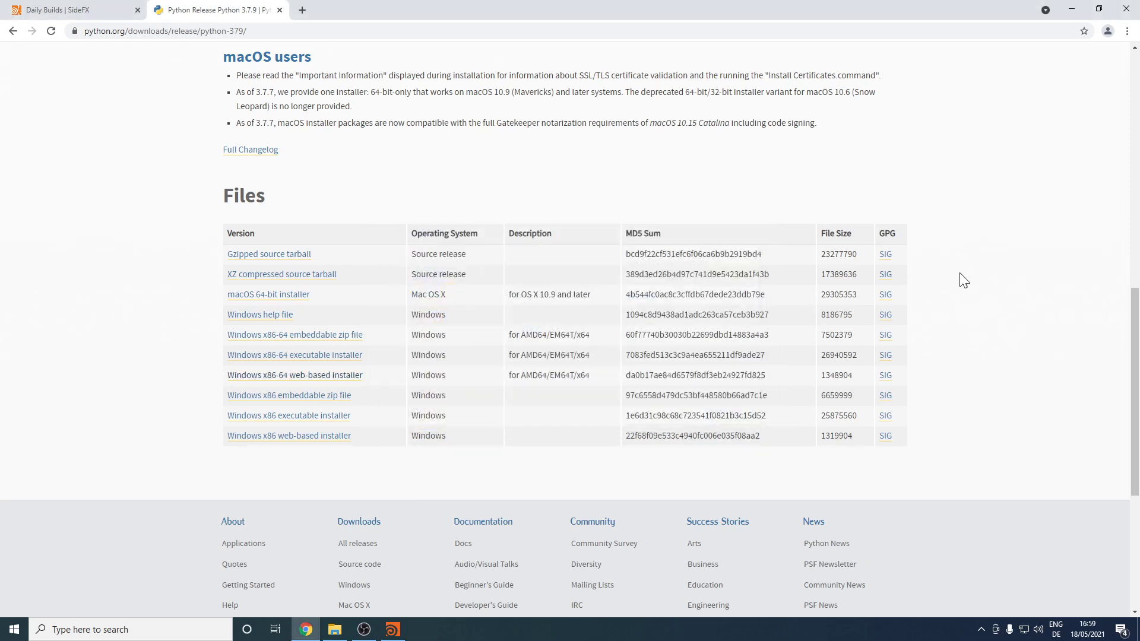
click(15, 630)
text(cm)
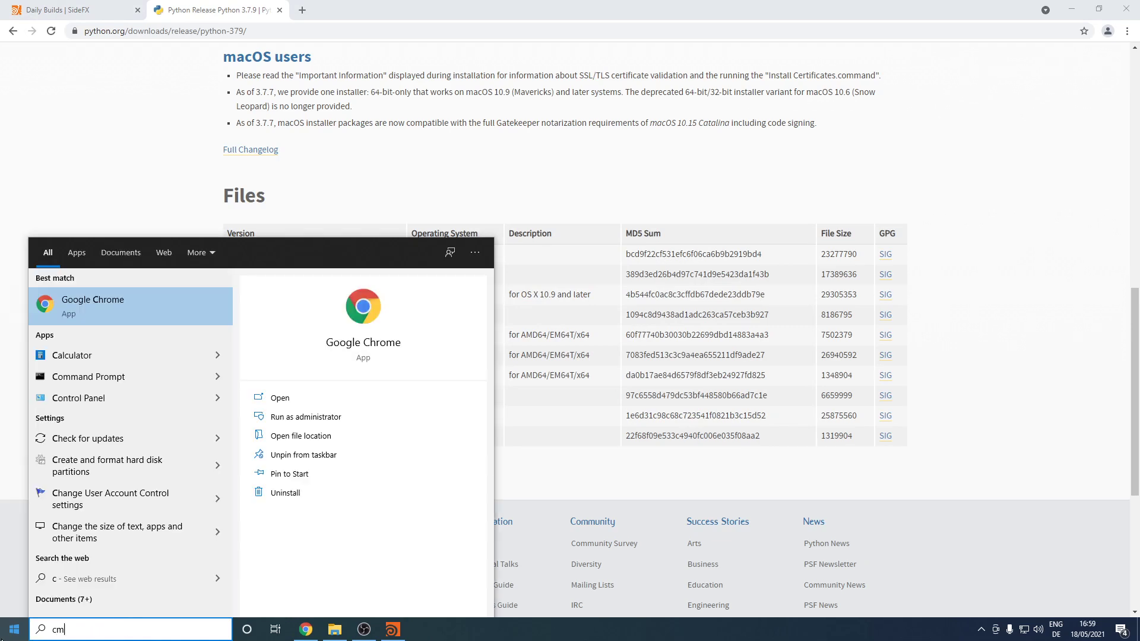
text(d)
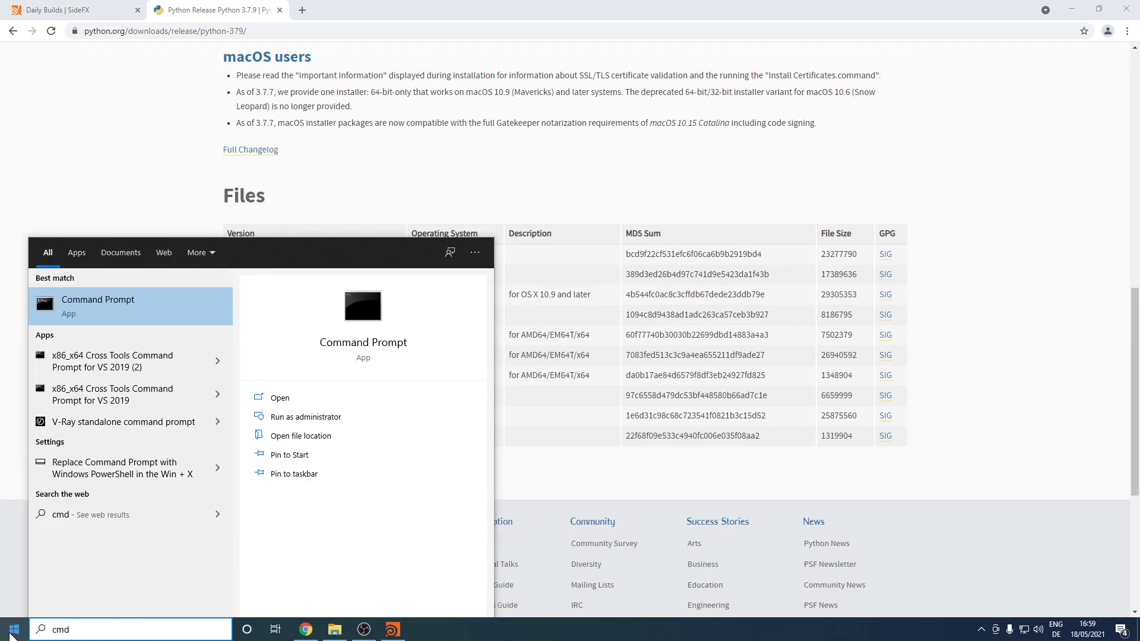
click(99, 304)
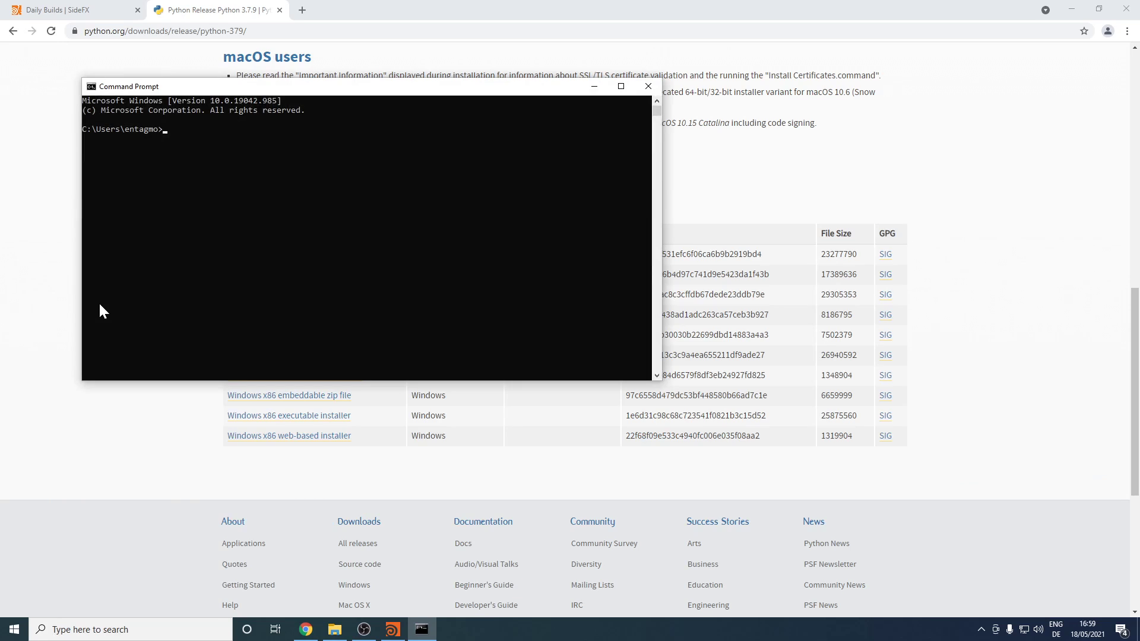
drag(338, 84, 3, 287)
Fill the right half with Chrome and open SciPy's installation page via a Google search for 'scipy'.
click(722, 231)
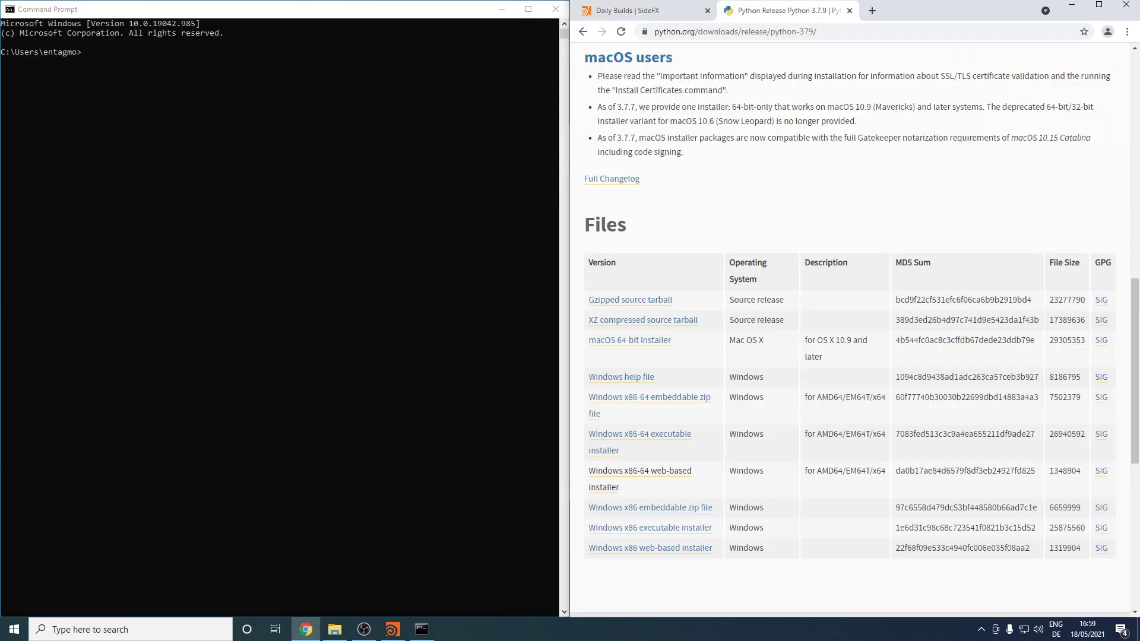
key(ctrl+t)
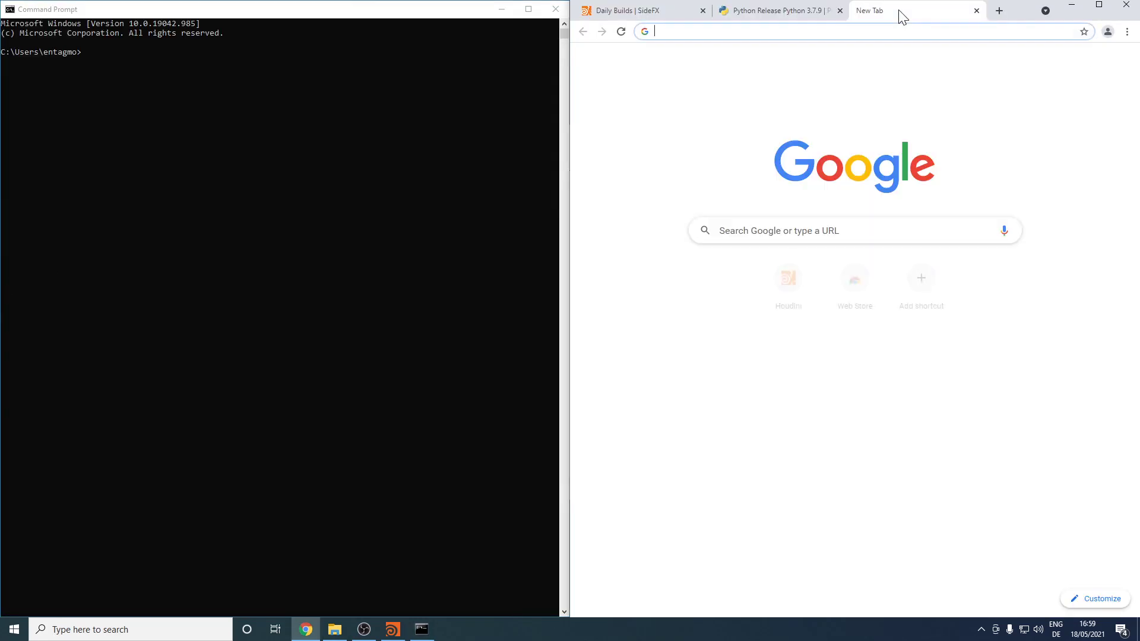
text(scipy)
key(Return)
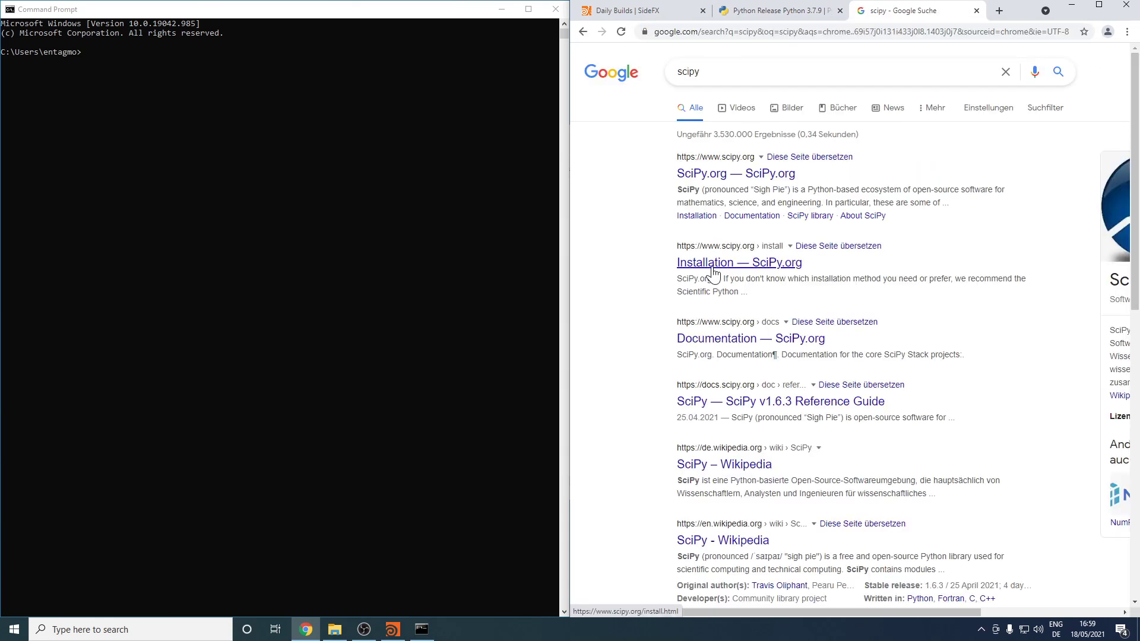
click(709, 268)
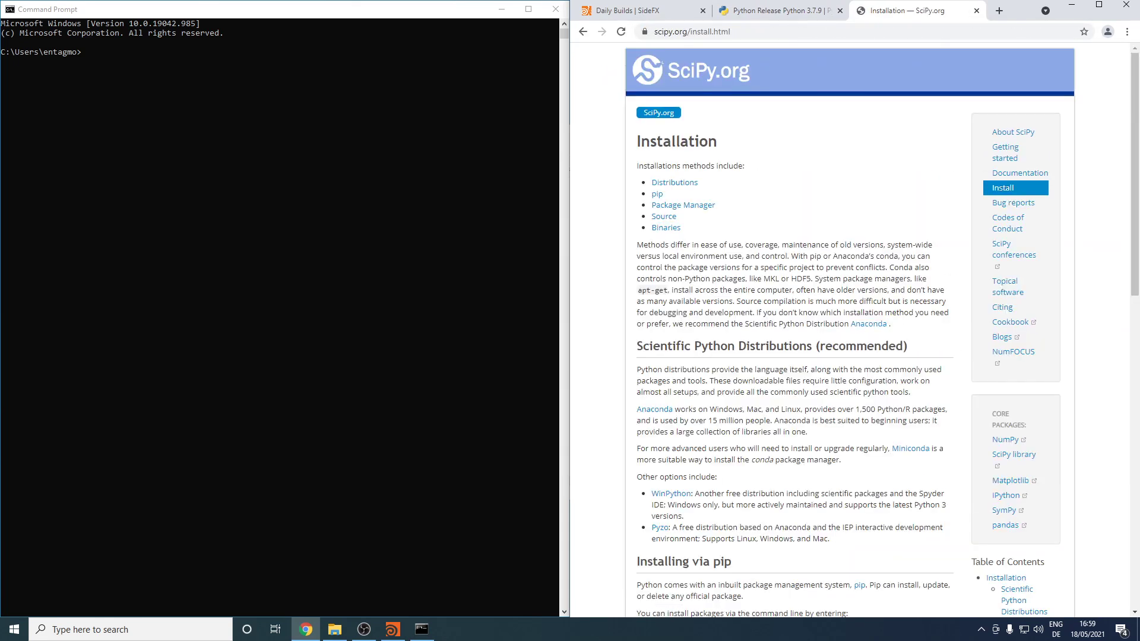
Copy 'python -m pip install --user numpy scipy' and focus the Command Prompt.
scroll(852, 333, down, 6)
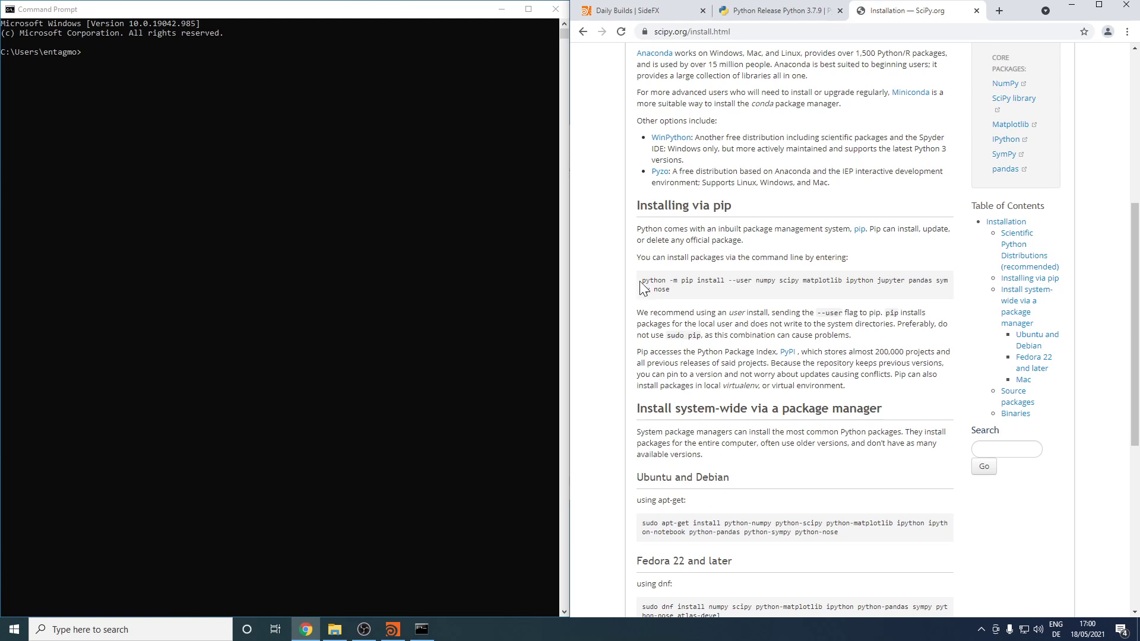
drag(641, 281, 800, 280)
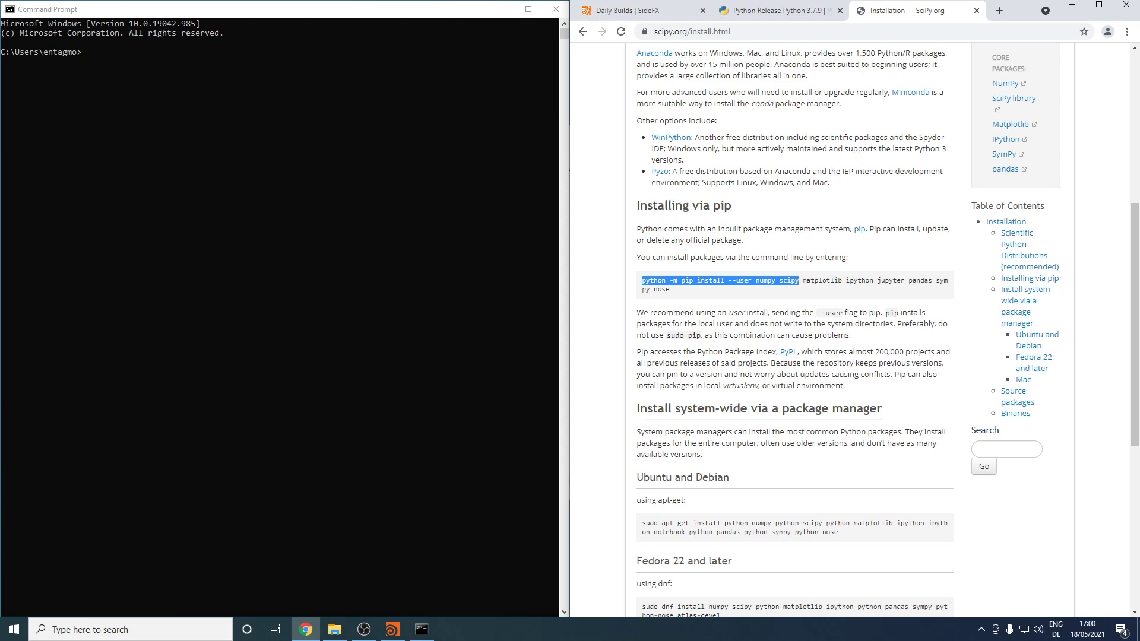
click(139, 47)
click(140, 52)
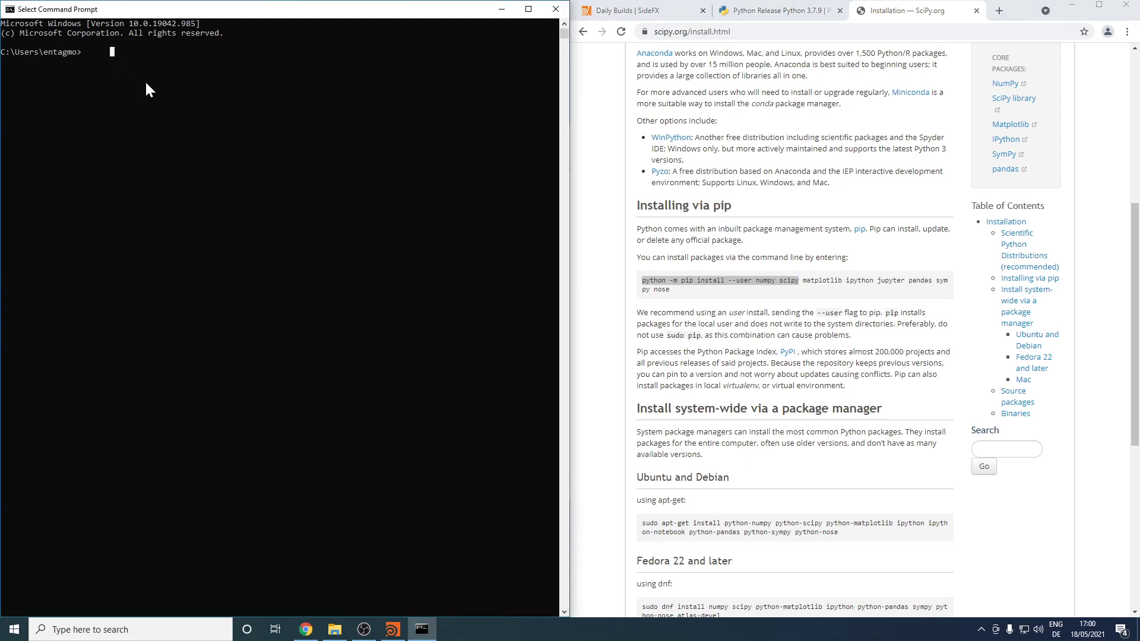
Paste the pip command without '--user' and run it, installing numpy 1.20.3 and scipy 1.6.3.
key(ctrl+v)
key(BackSpace)
key(BackSpace)
key(BackSpace)
key(BackSpace)
key(BackSpace)
key(BackSpace)
key(BackSpace)
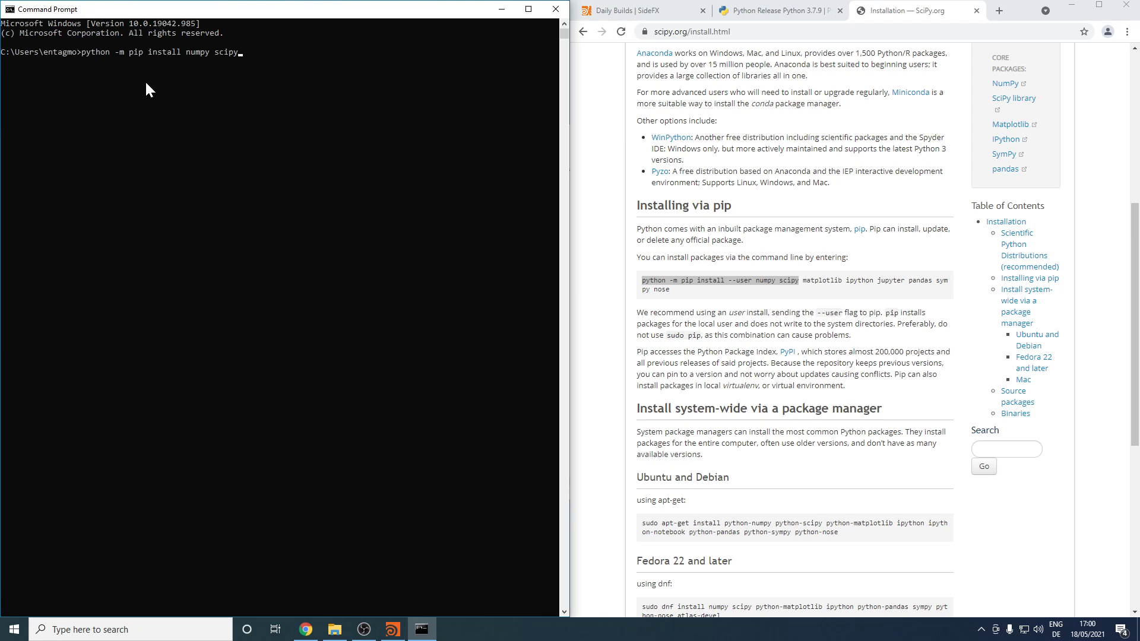
key(Return)
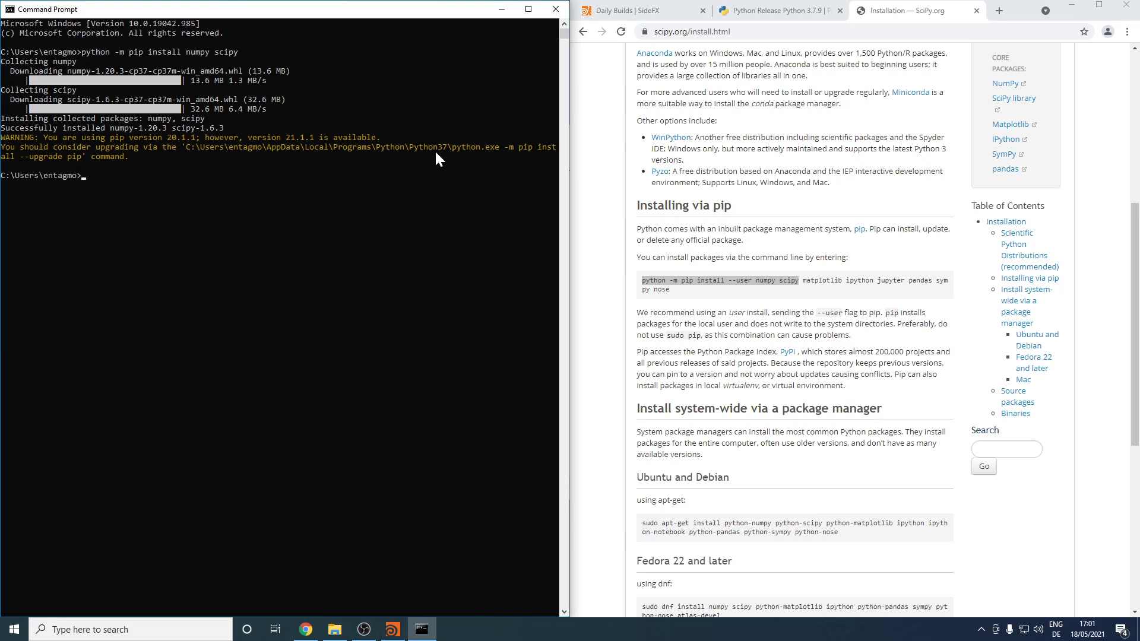
Open File Explorer on the user folder with hidden items shown.
click(335, 630)
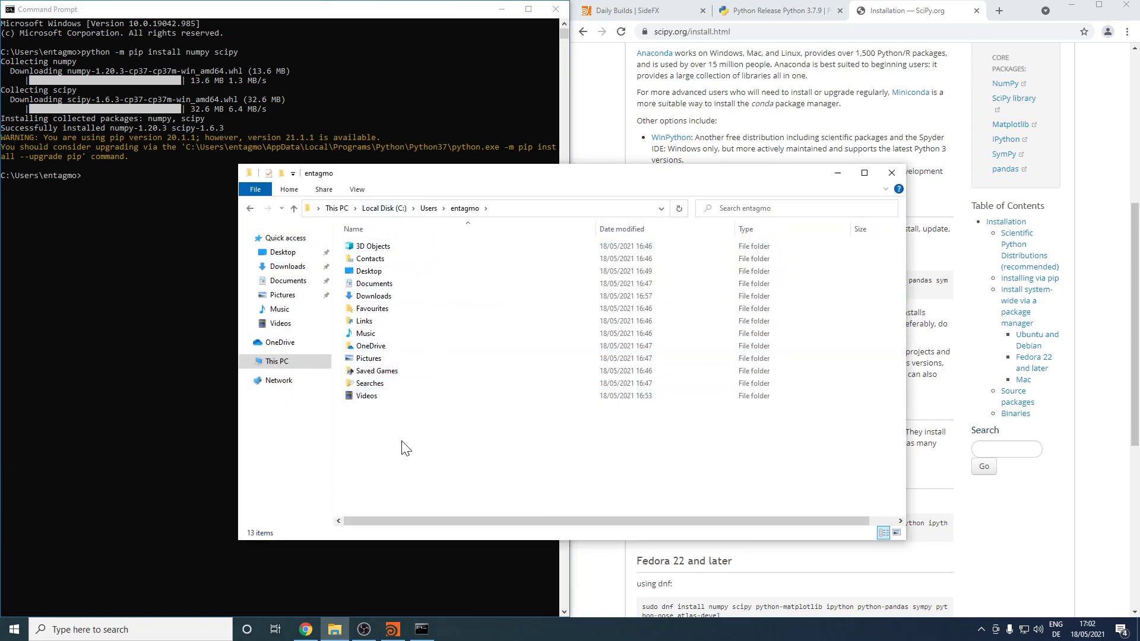
click(357, 190)
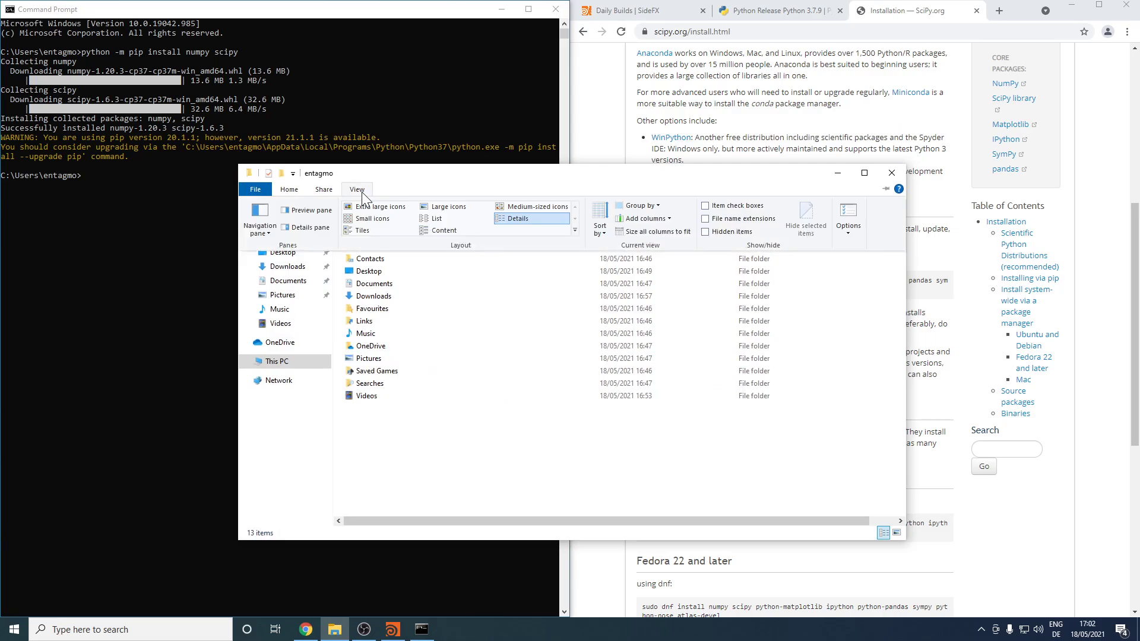
click(730, 234)
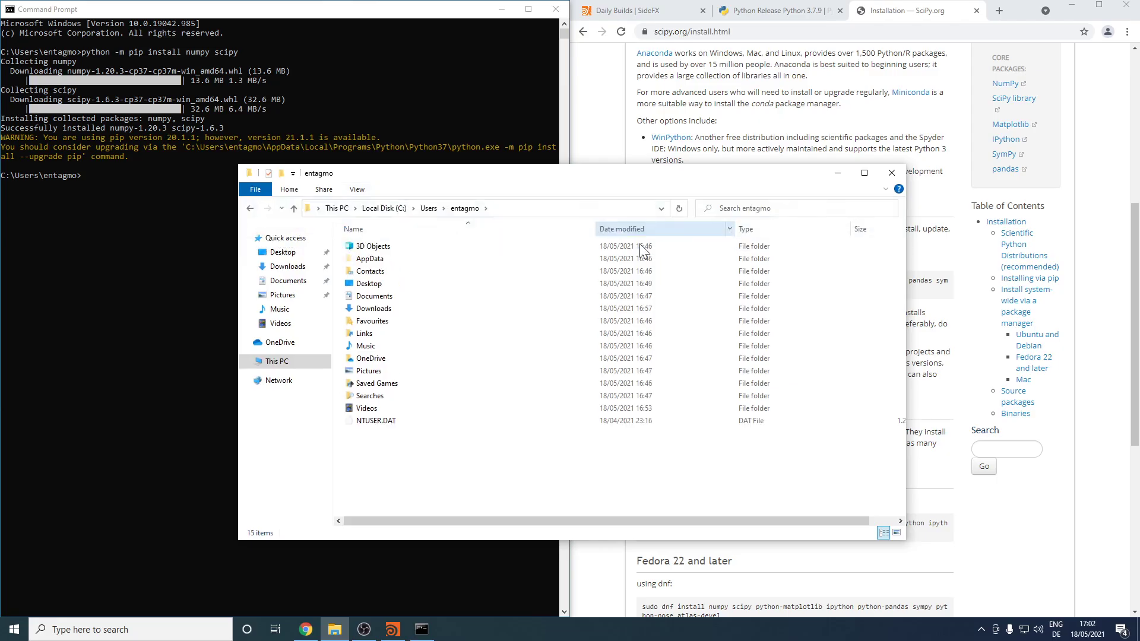
Browse to AppData\Local\Programs\Python\Python37\Lib\site-packages.
double_click(376, 261)
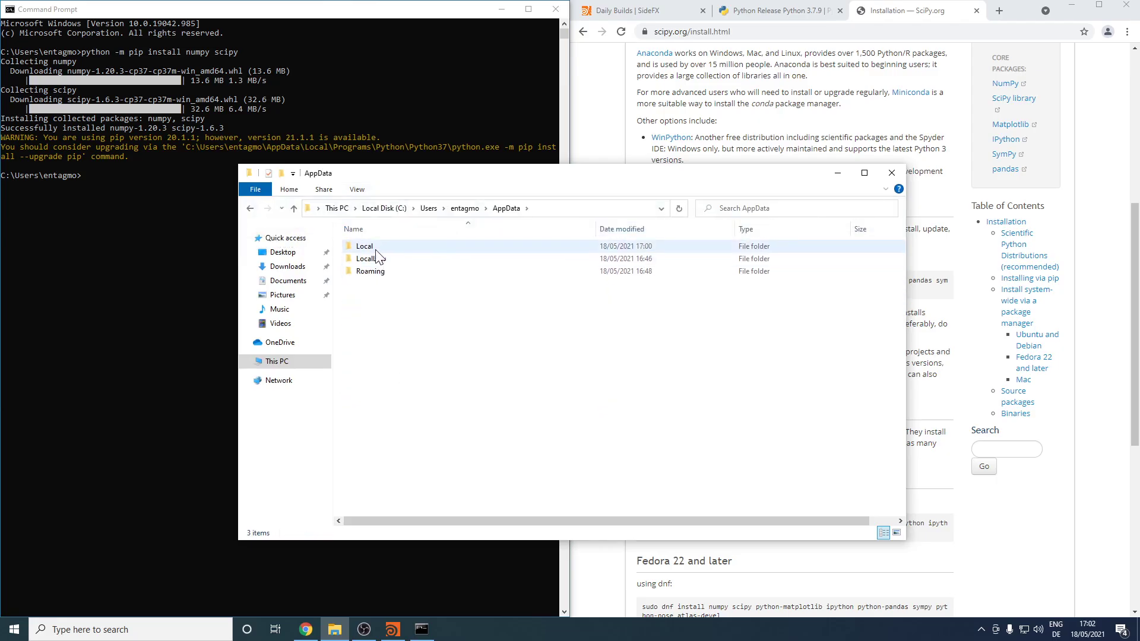
double_click(378, 252)
double_click(386, 393)
double_click(372, 246)
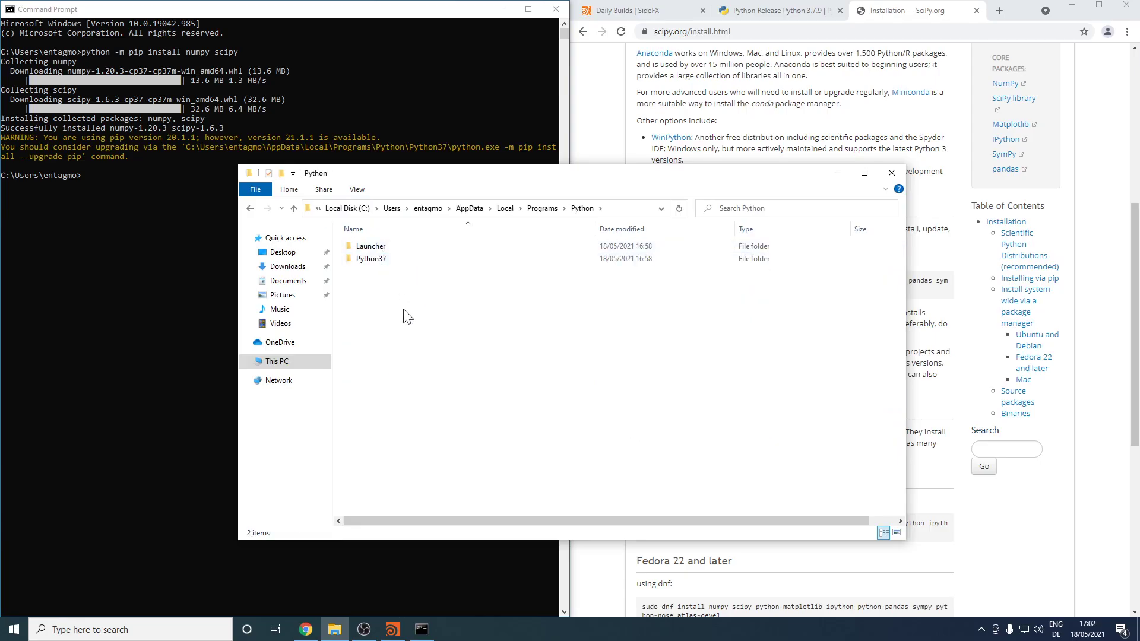
click(385, 262)
double_click(385, 261)
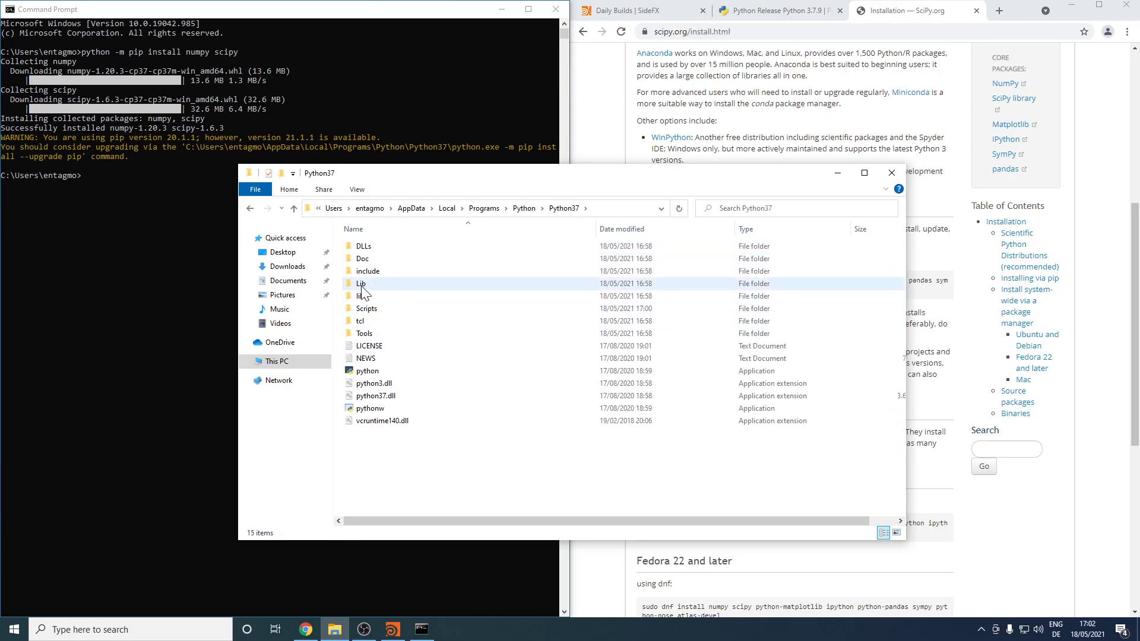
double_click(361, 284)
scroll(428, 469, down, 2)
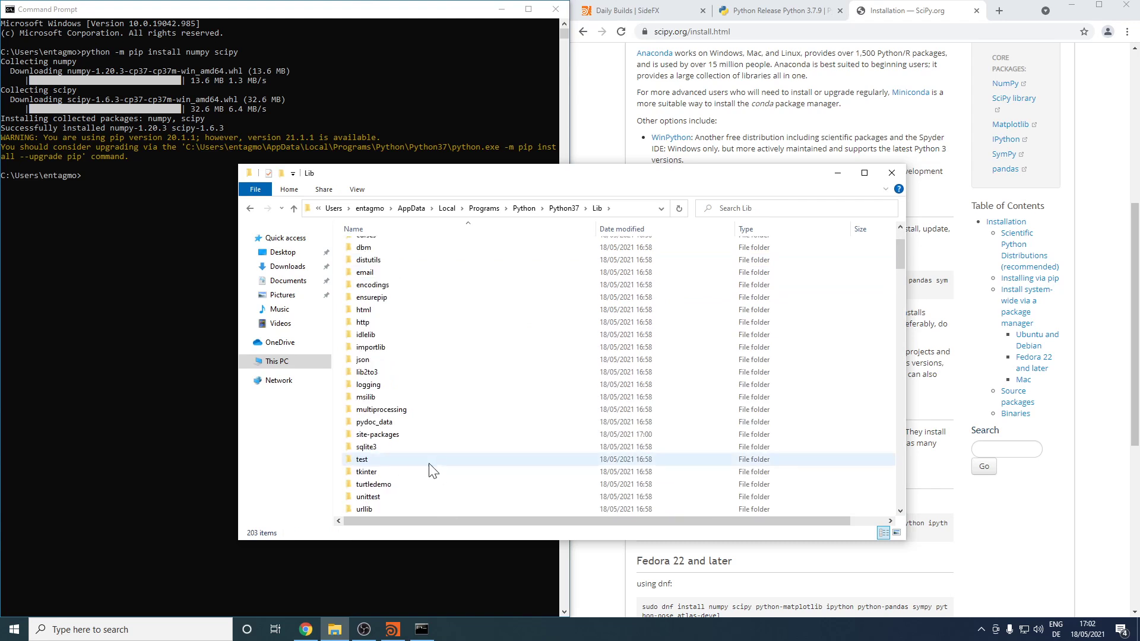
double_click(376, 437)
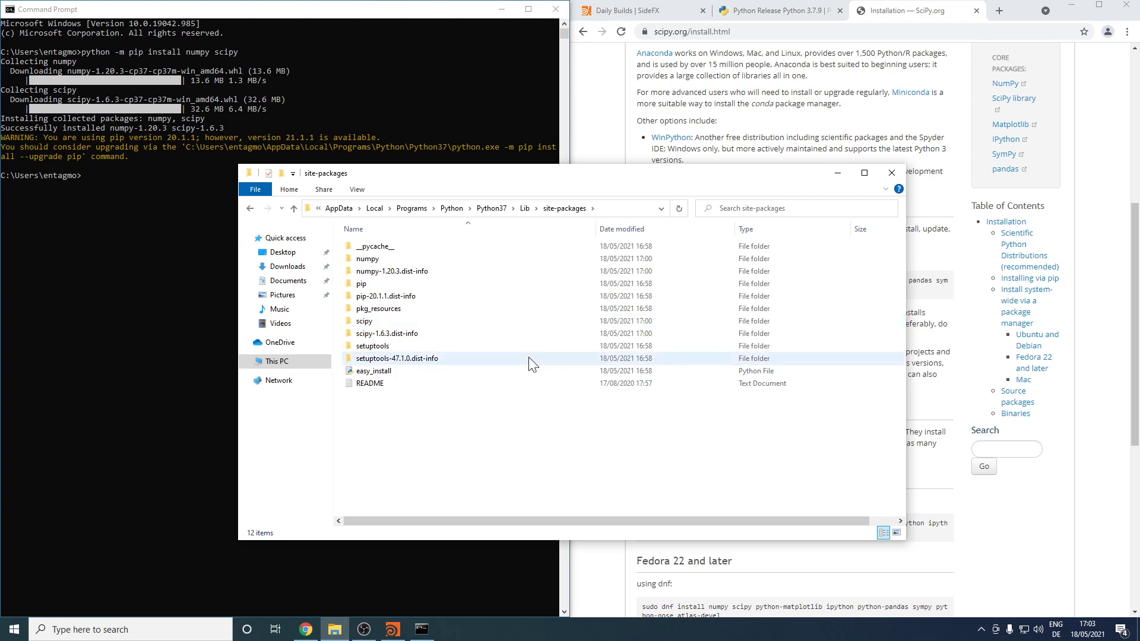
Copy the Python37 site-packages folder path and open Windows Environment Variables via 'env' search.
click(624, 209)
key(ctrl+c)
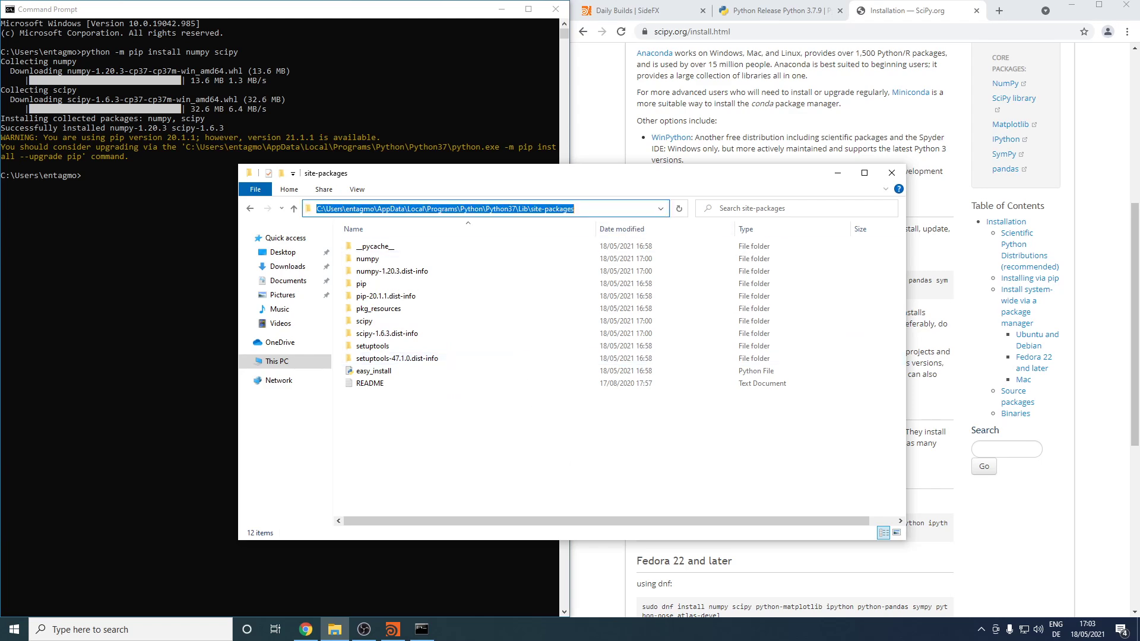
key(Escape)
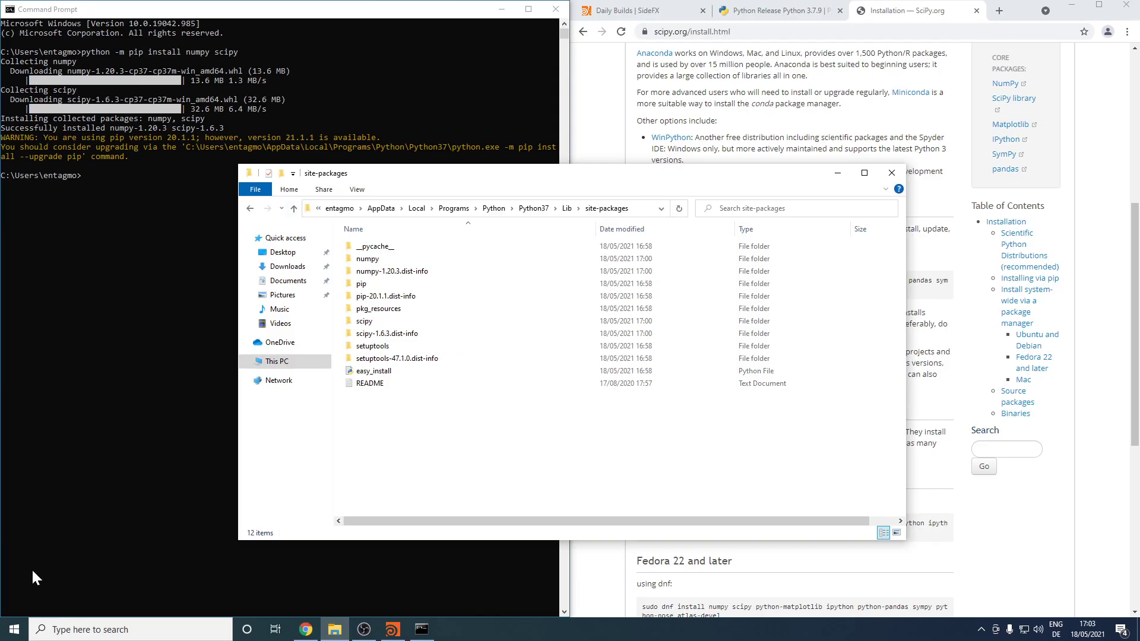
click(14, 629)
text(env)
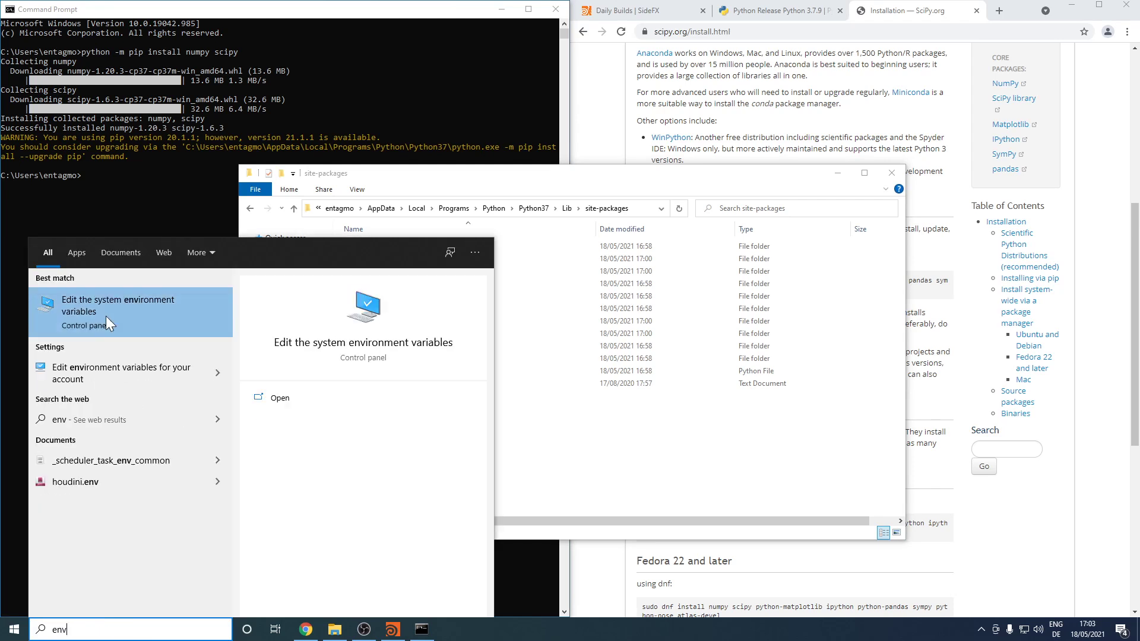
click(108, 312)
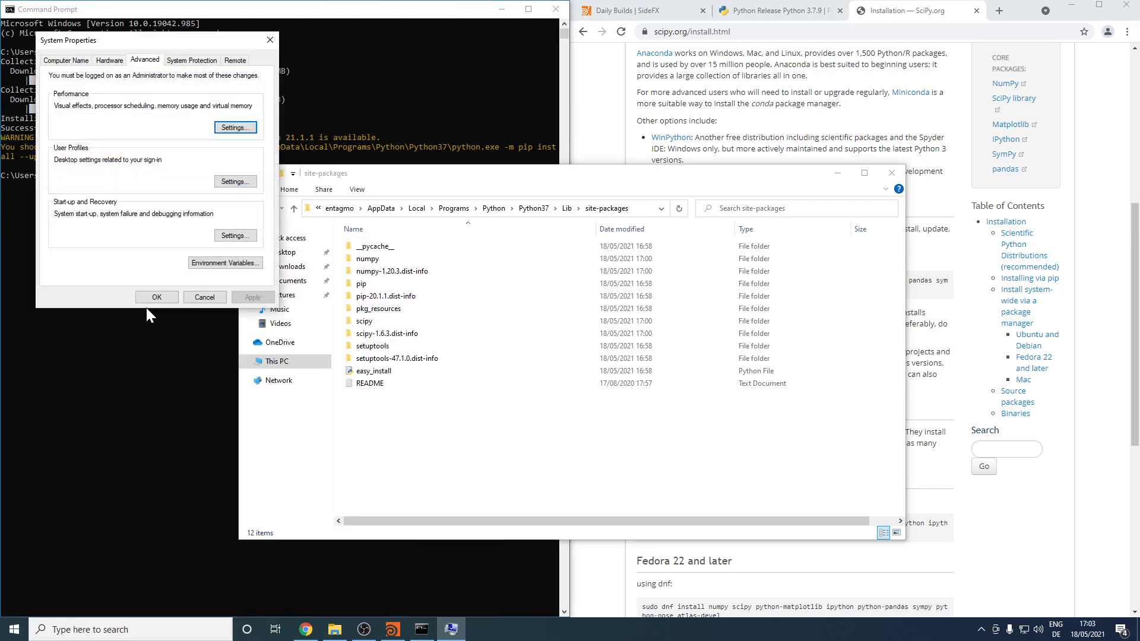
click(225, 263)
drag(537, 142, 497, 132)
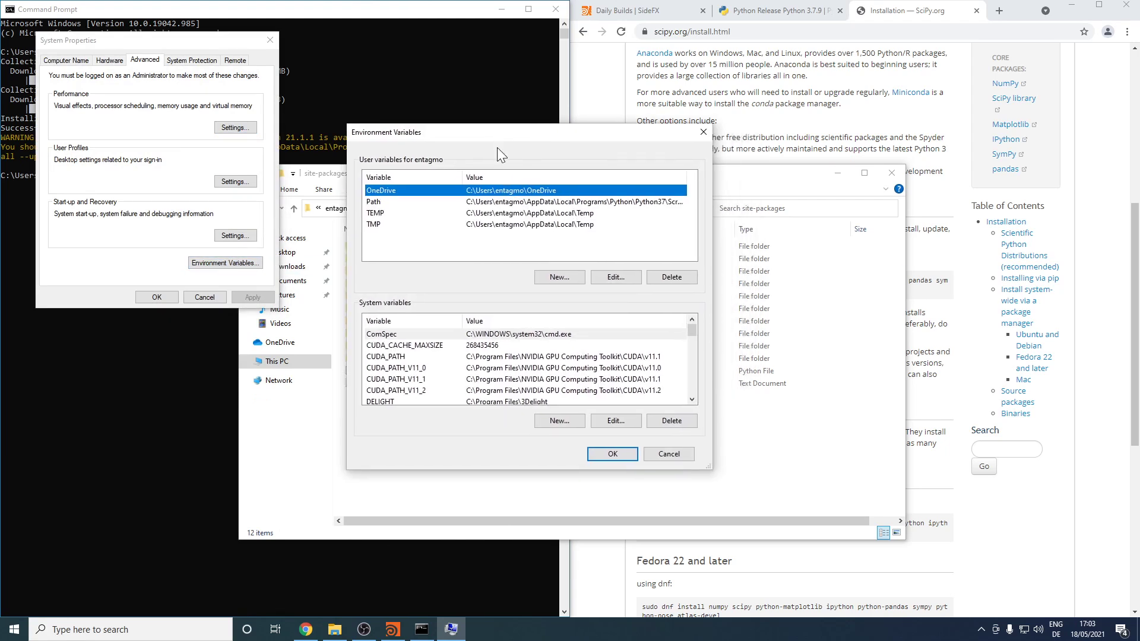
Create user variable PYTHONPATH with the pasted site-packages path and save it.
click(559, 277)
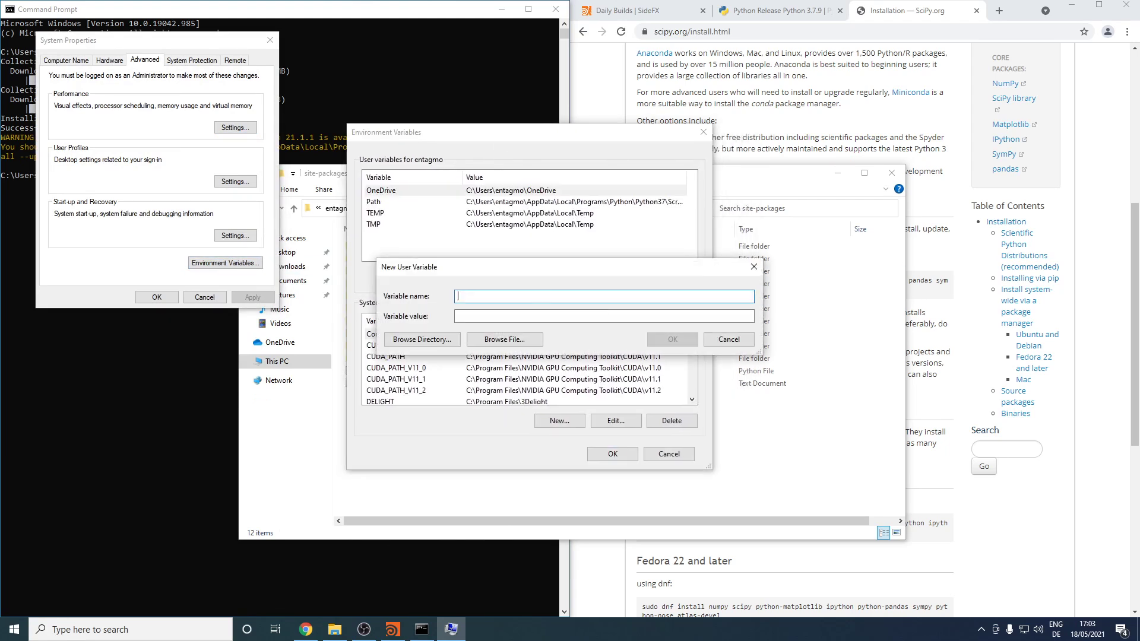
text(PYTHONPATH)
key(Tab)
key(ctrl+v)
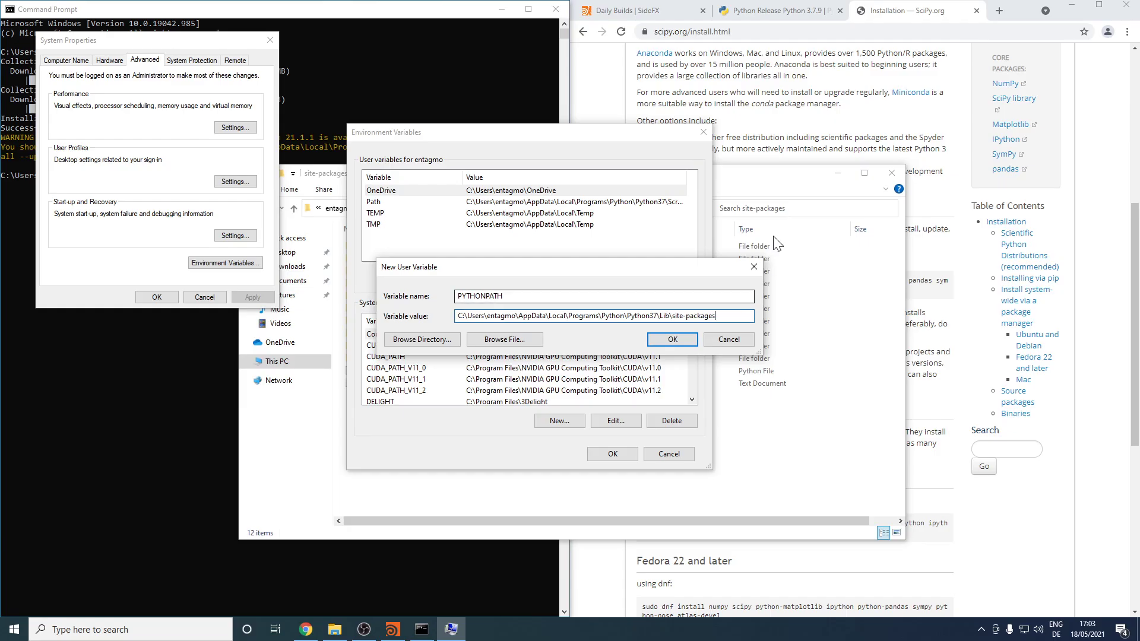
click(672, 339)
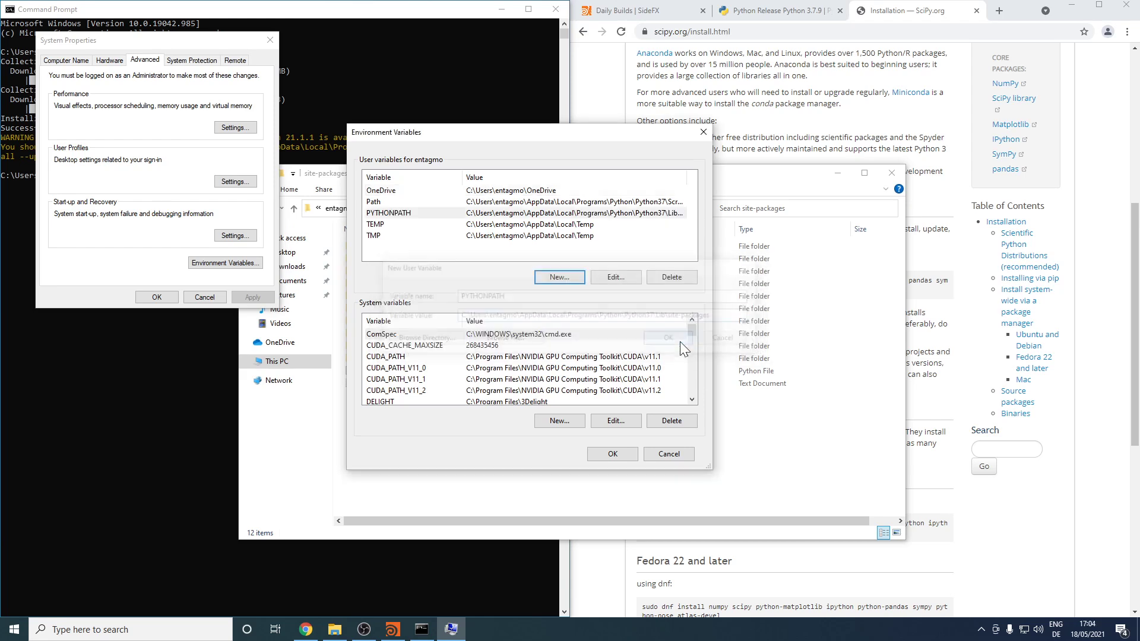
click(612, 454)
click(156, 297)
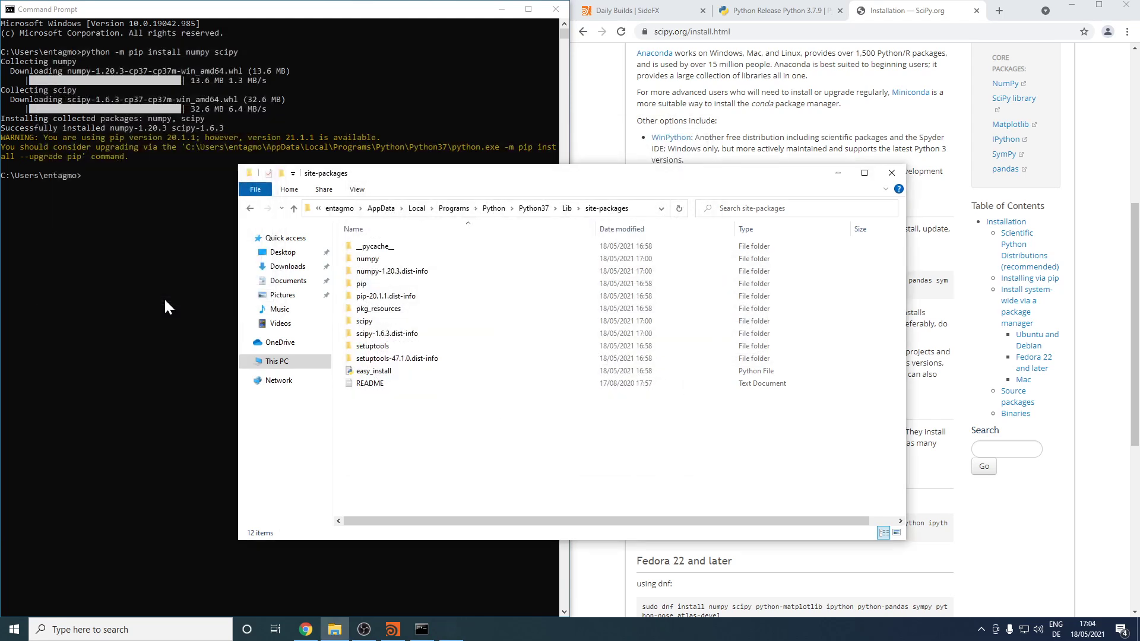
Launch Houdini and place a Python Script node in the network.
click(501, 9)
double_click(23, 86)
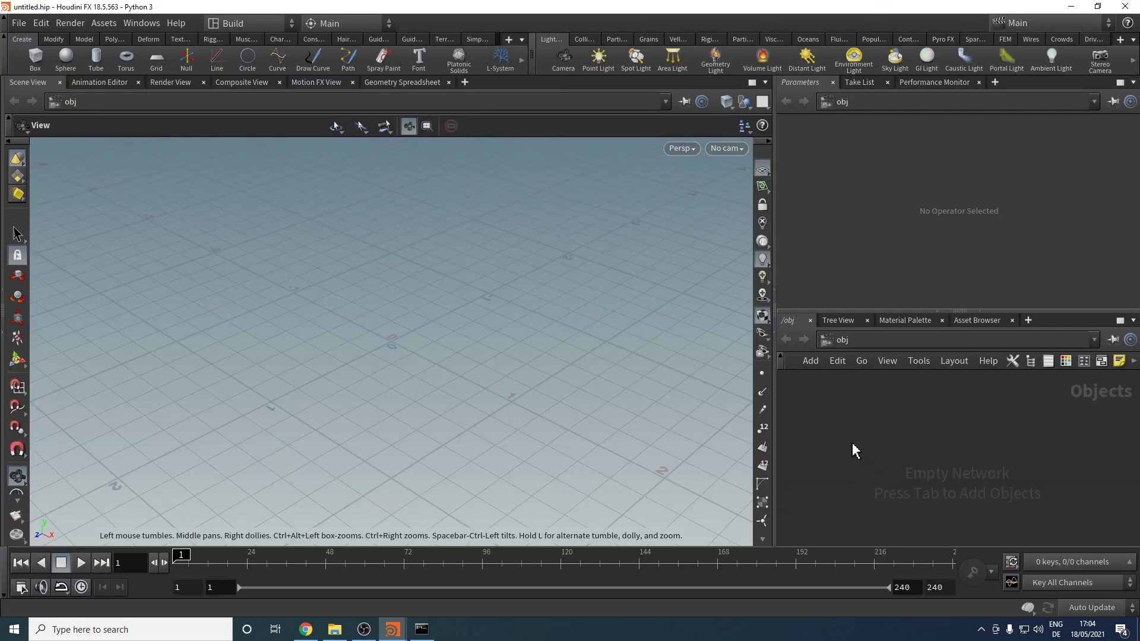
key(Tab)
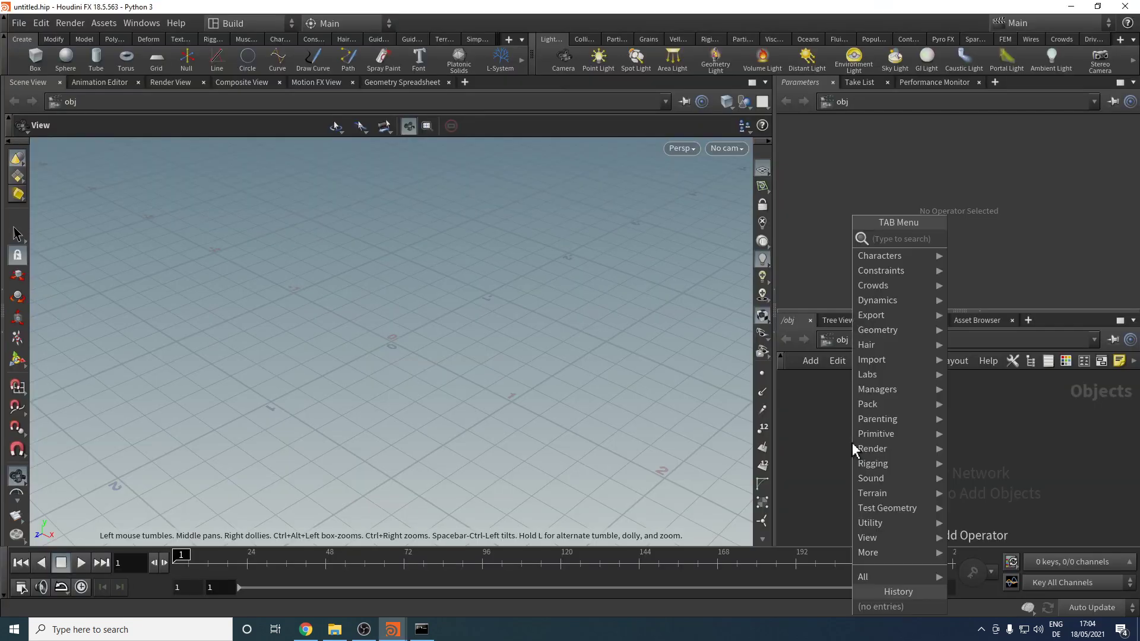
text(python)
key(Return)
click(853, 450)
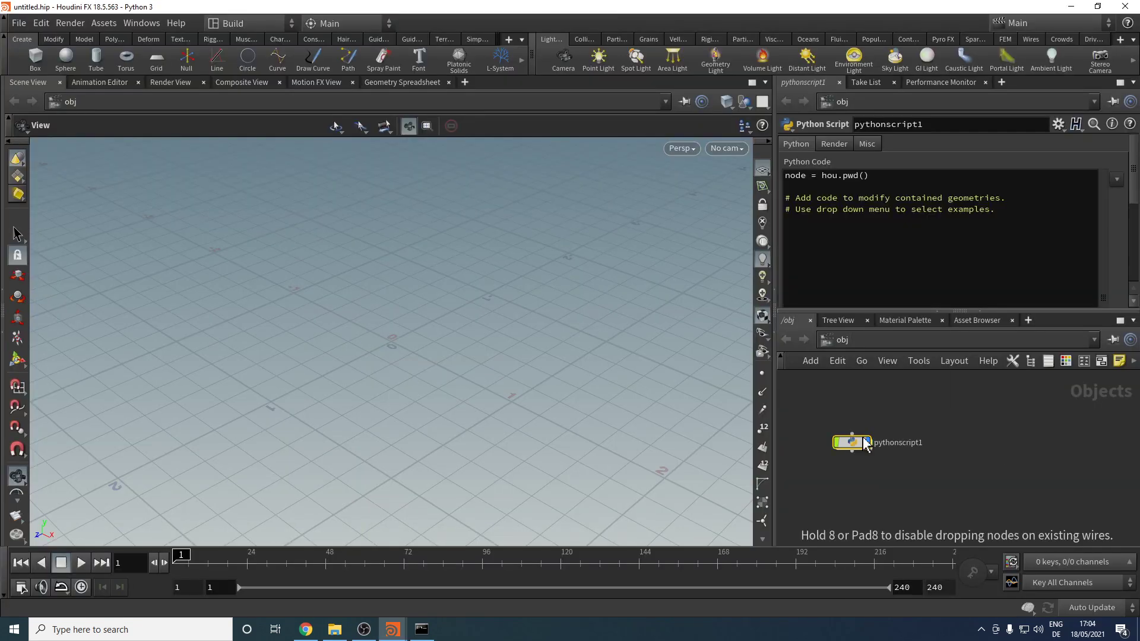
Enter 'import scipy' as the node's Python Code and check its cook info.
click(969, 268)
text(import scipy)
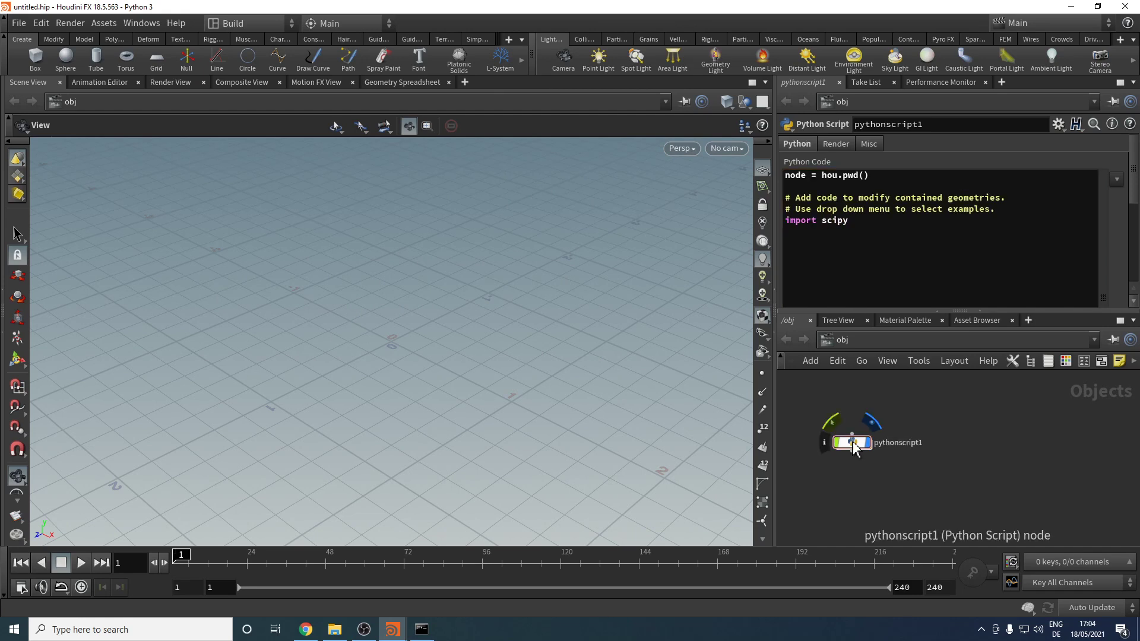
click(824, 443)
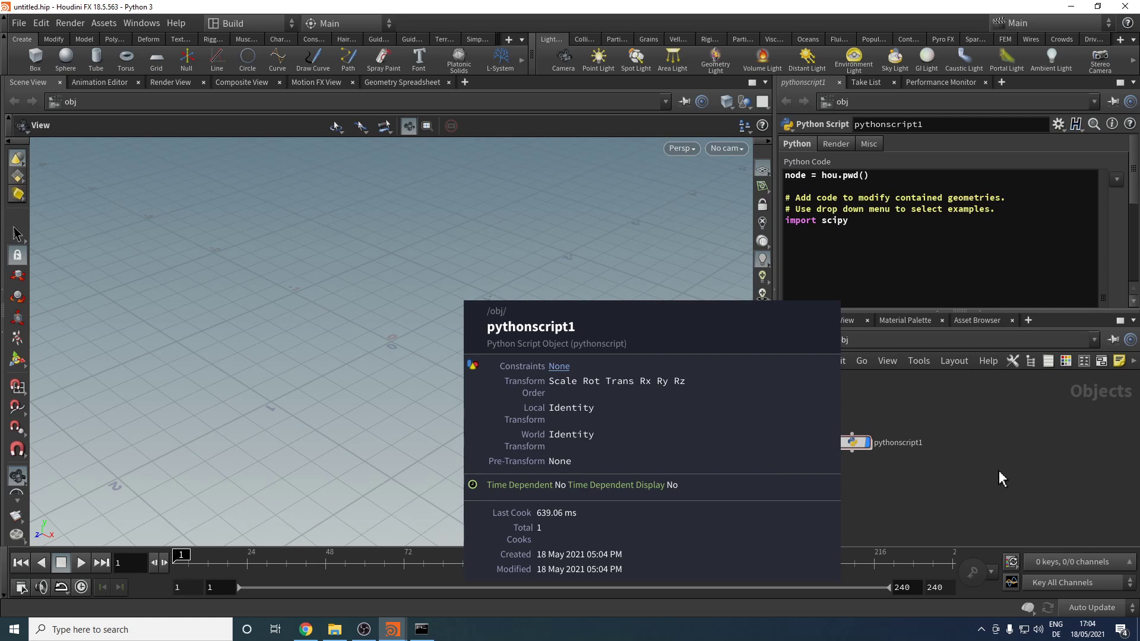
Dismiss the node info, recheck PYTHONPATH in Environment Variables, then return to Houdini.
click(998, 471)
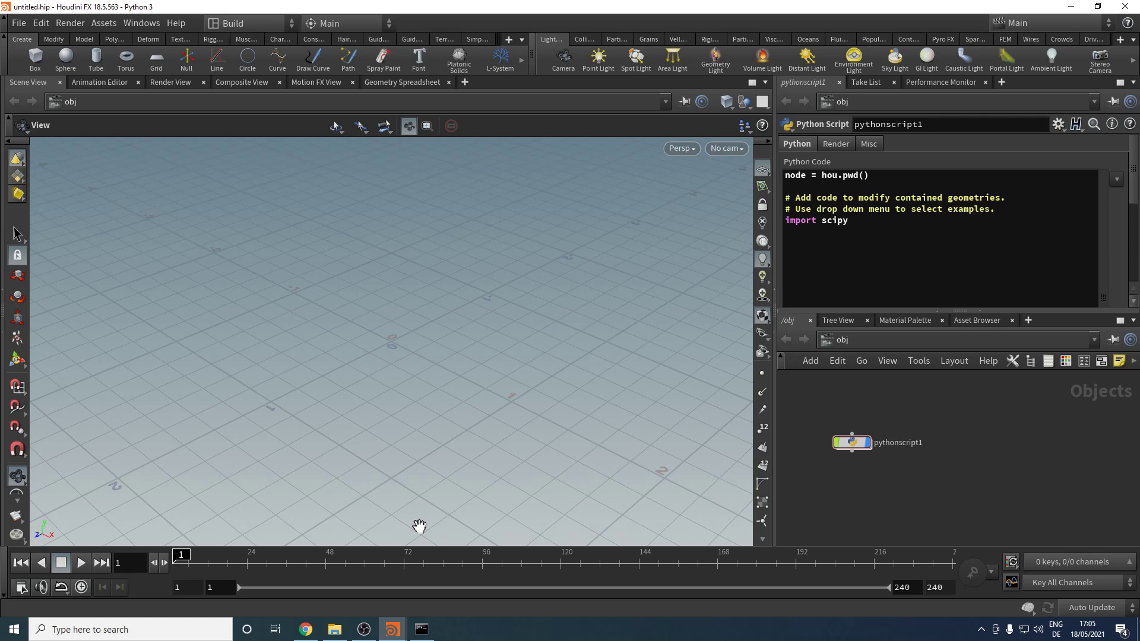
key(super)
text(env)
key(Return)
key(alt+n)
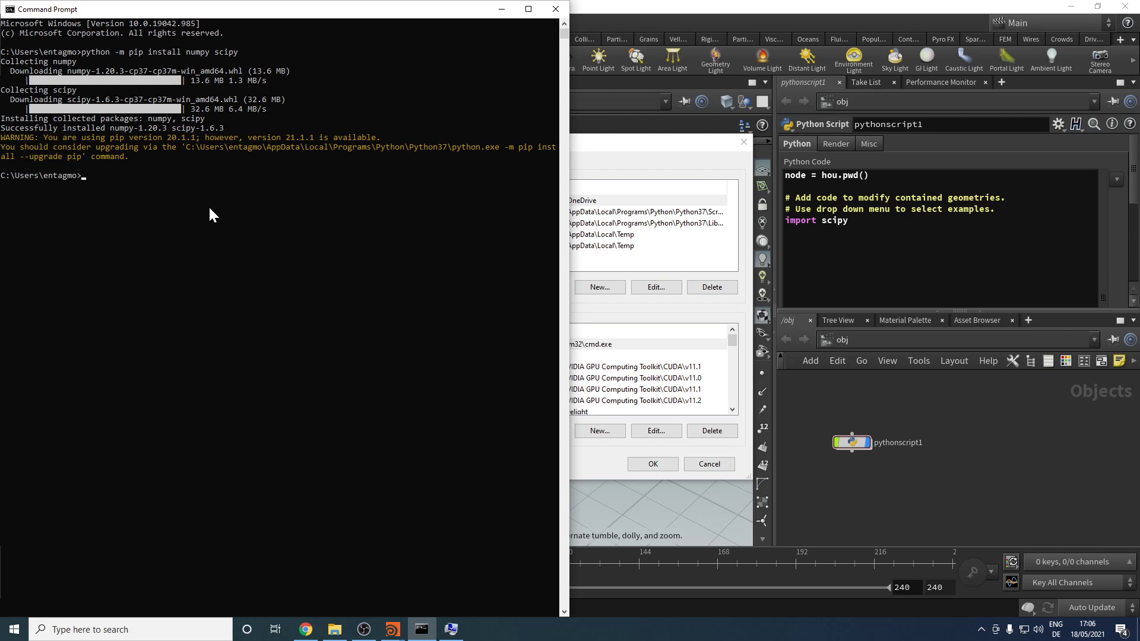
click(922, 511)
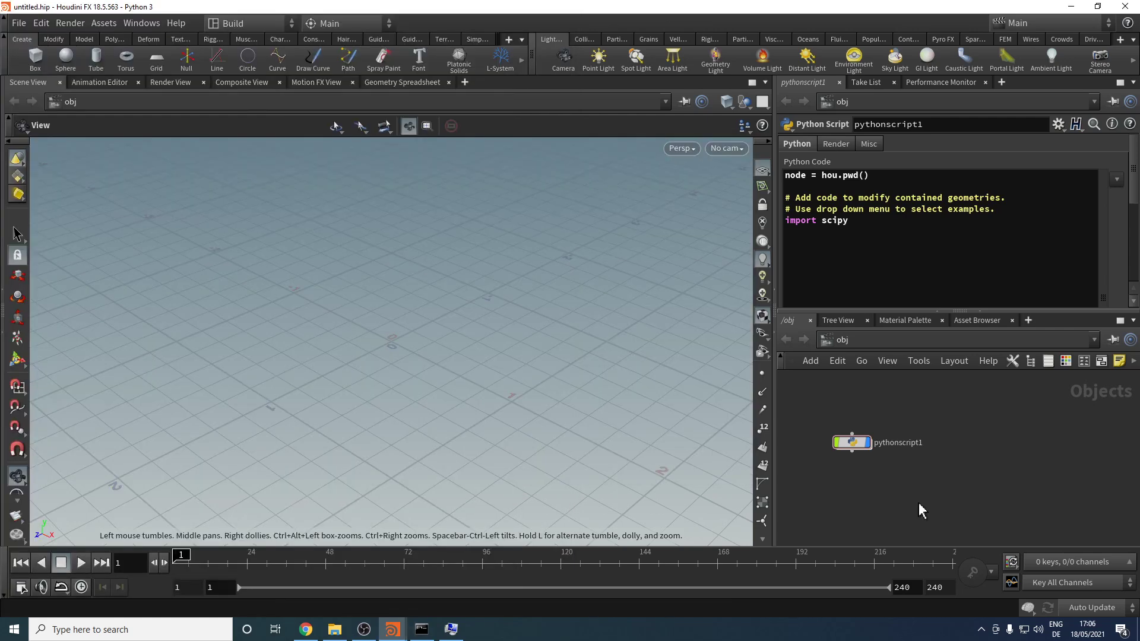